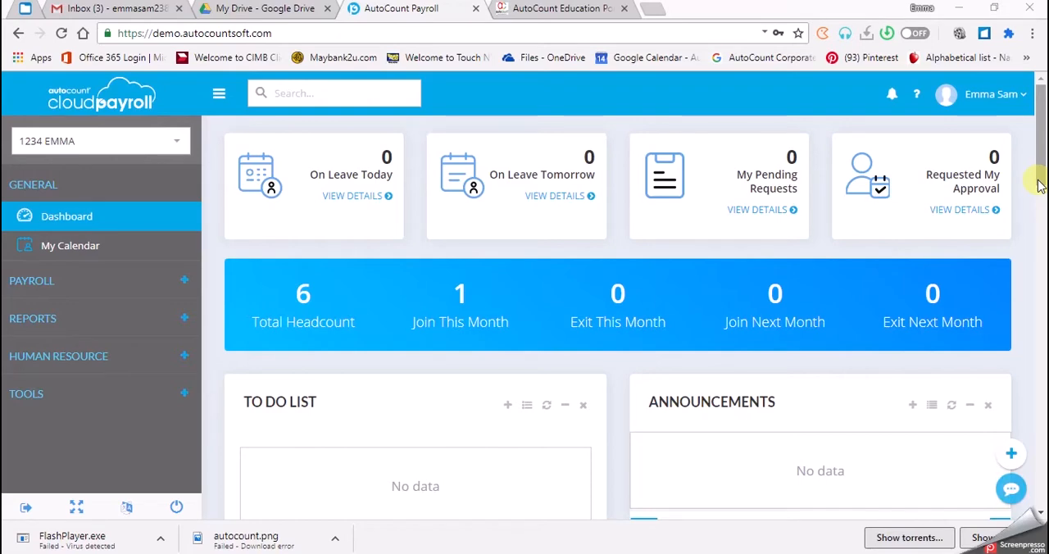
Go to the Calendar page in General Maintenance and open the DEFAULT calendar for editing
{"action": "left_click", "coordinate": [182, 395]}
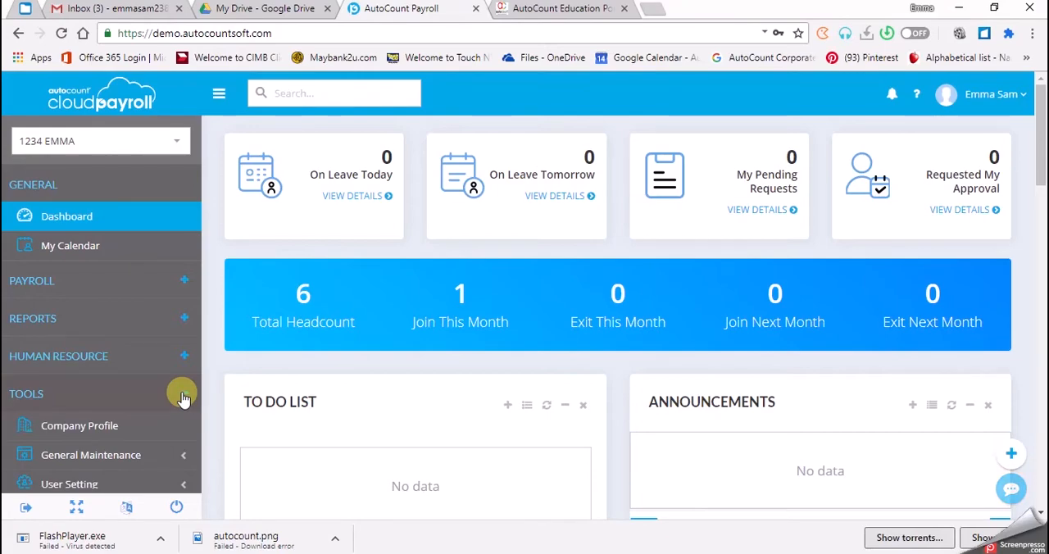
{"action": "scroll", "coordinate": [171, 450], "scroll_direction": "down", "scroll_amount": 1}
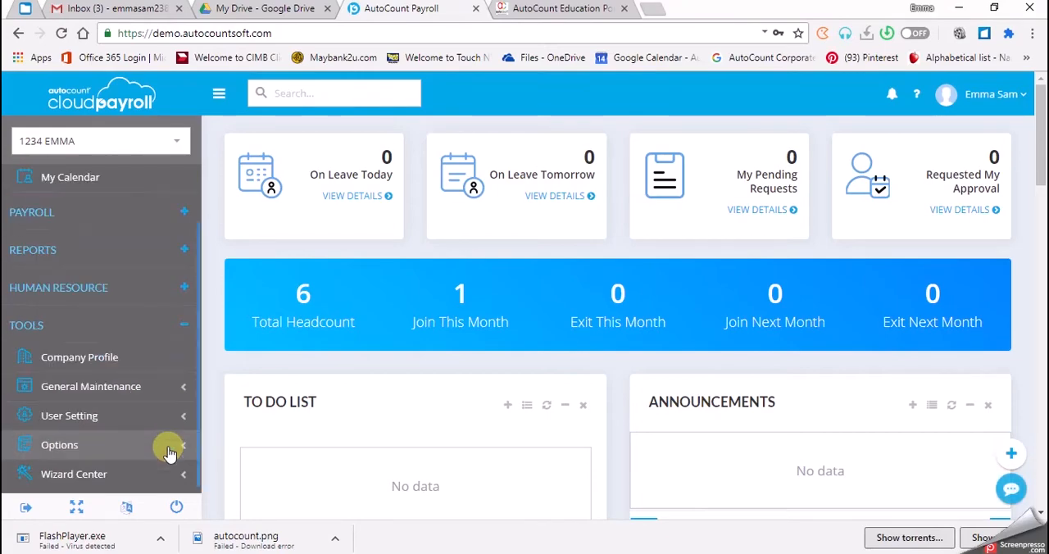
{"action": "left_click", "coordinate": [173, 392]}
{"action": "scroll", "coordinate": [173, 392], "scroll_direction": "down", "scroll_amount": 3}
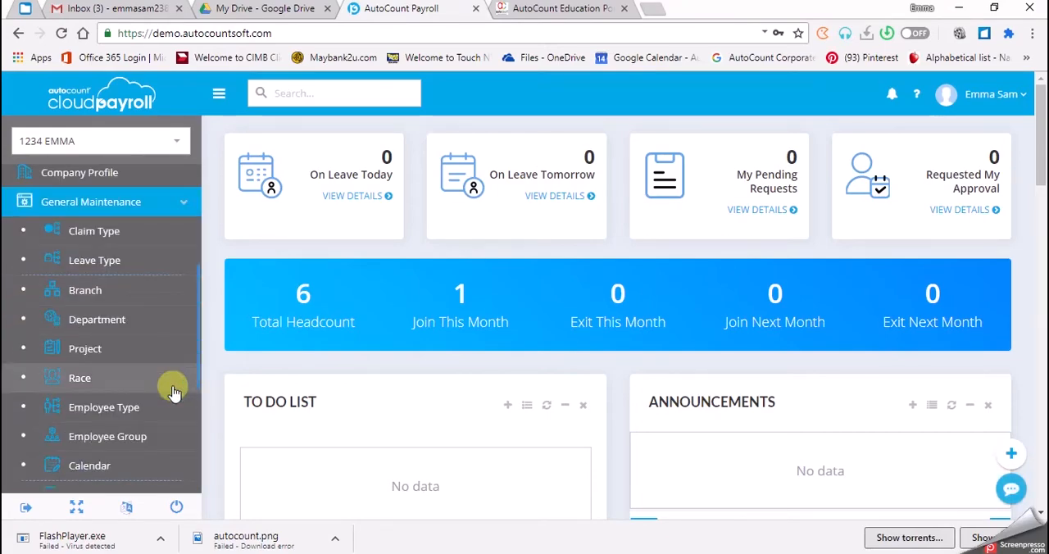
{"action": "scroll", "coordinate": [173, 392], "scroll_direction": "down", "scroll_amount": 1}
{"action": "left_click", "coordinate": [105, 387]}
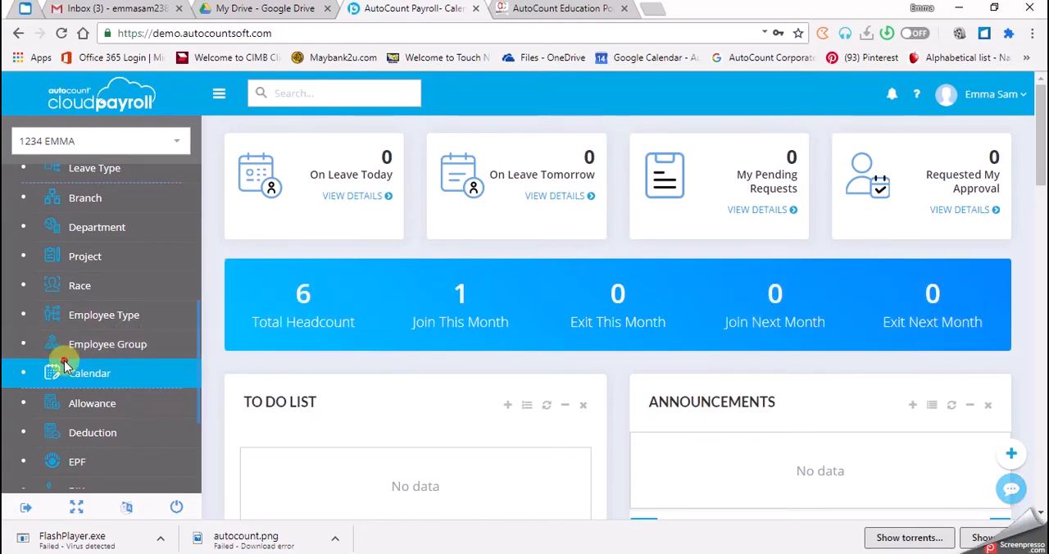
{"action": "left_click", "coordinate": [65, 383]}
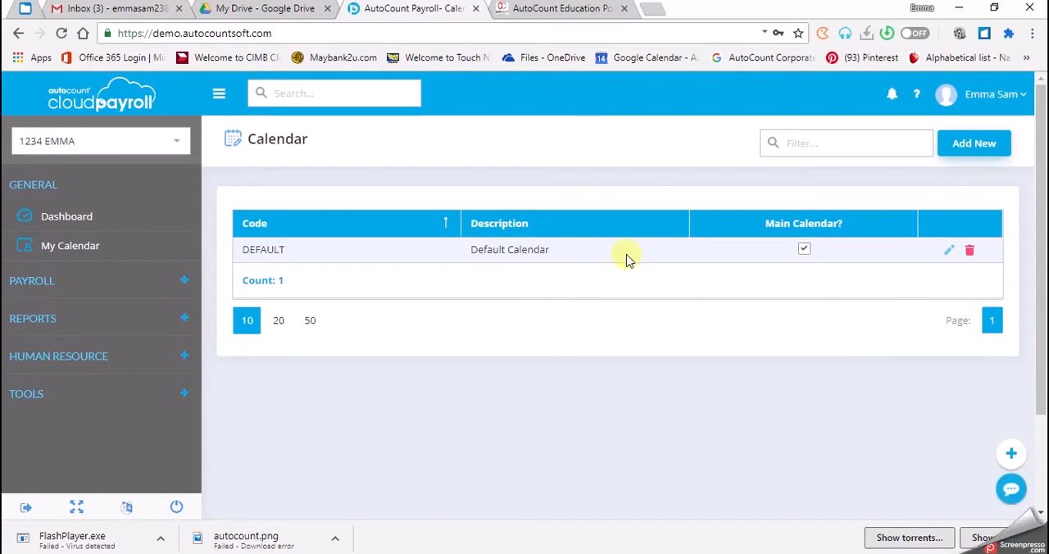
{"action": "left_click", "coordinate": [950, 252]}
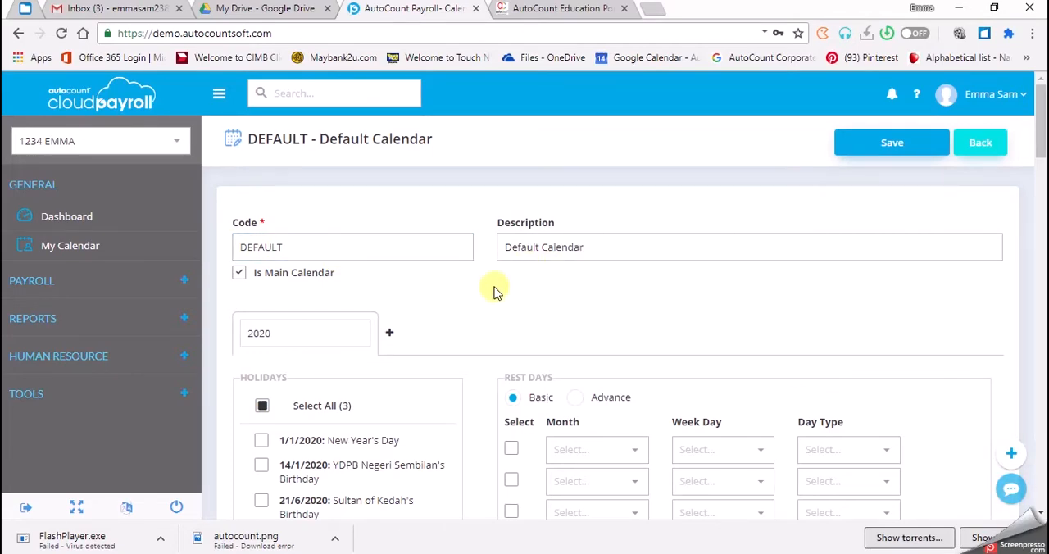
Select New Year's Day (1/1/2020) in the 2020 holiday list of the default calendar
{"action": "scroll", "coordinate": [496, 288], "scroll_direction": "down", "scroll_amount": 1}
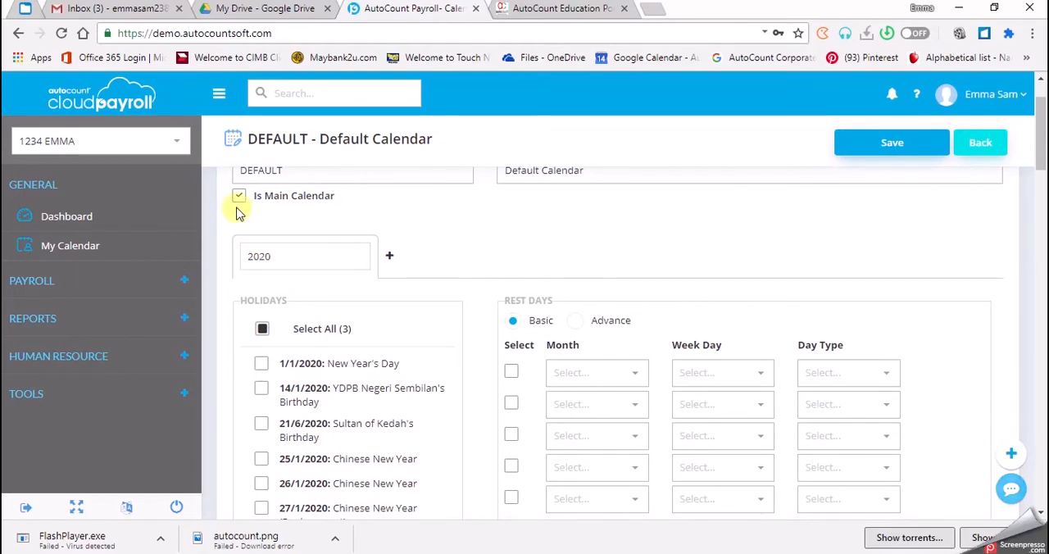
{"action": "scroll", "coordinate": [237, 207], "scroll_direction": "up", "scroll_amount": 1}
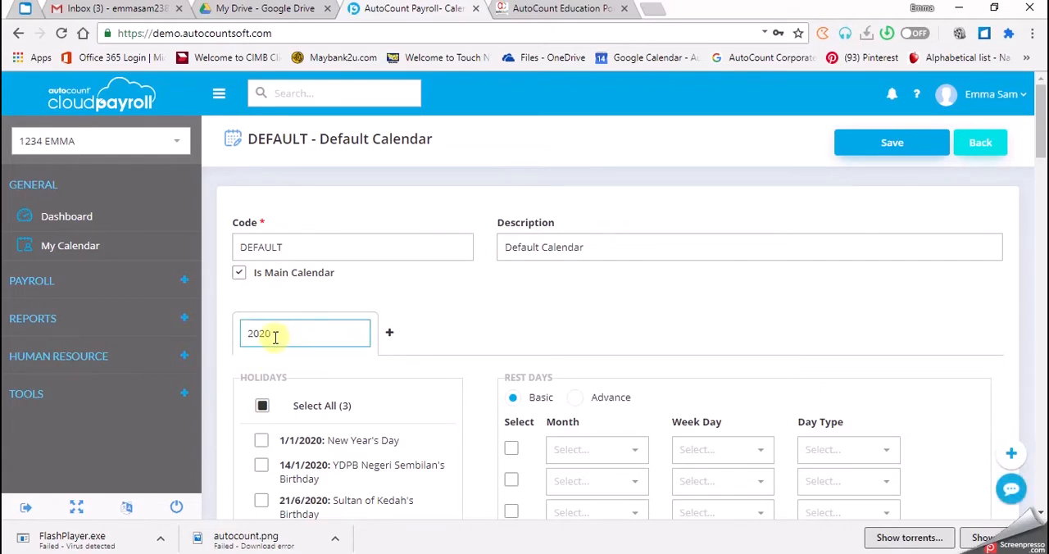
{"action": "scroll", "coordinate": [274, 336], "scroll_direction": "down", "scroll_amount": 2}
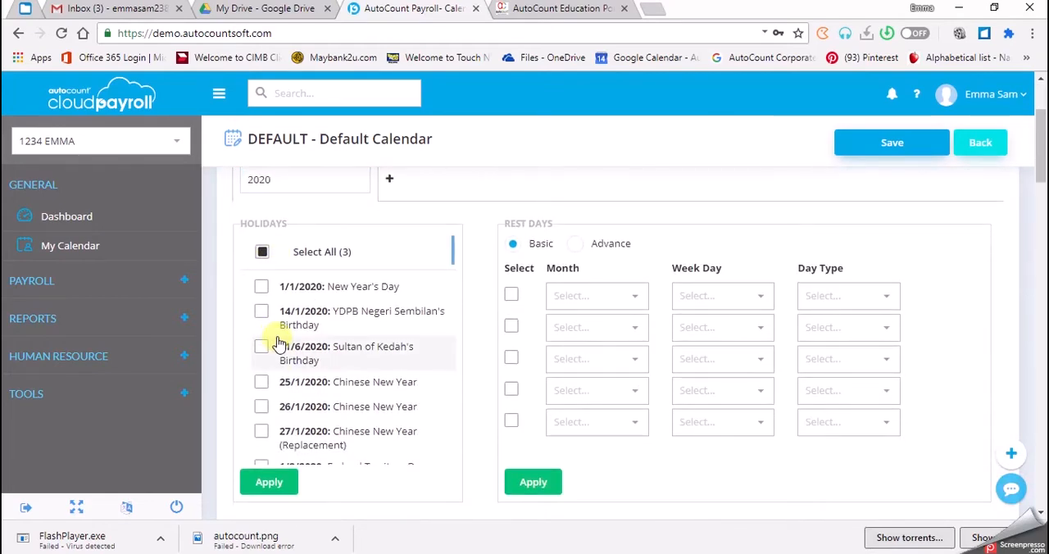
{"action": "scroll", "coordinate": [283, 341], "scroll_direction": "up", "scroll_amount": 1}
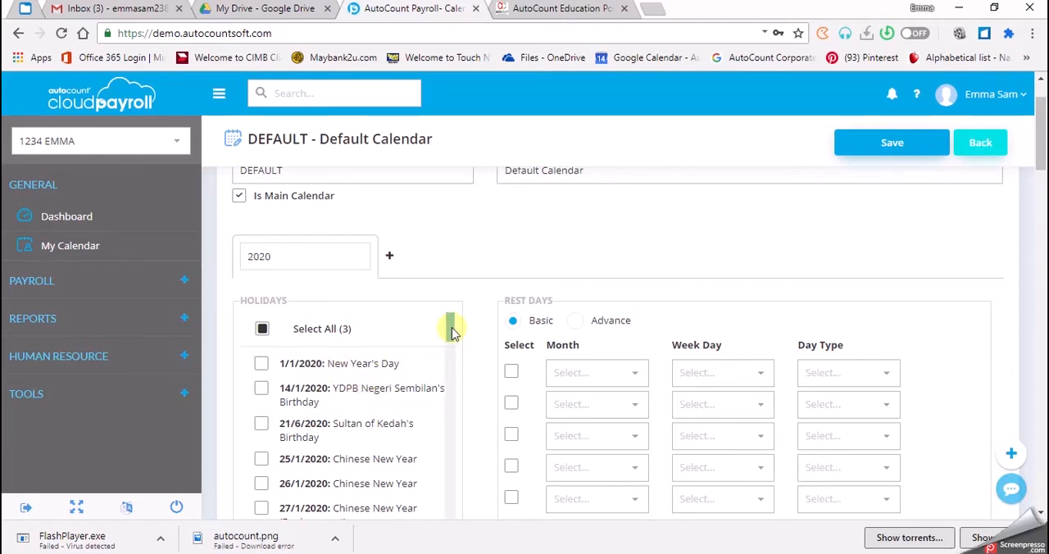
{"action": "left_click", "coordinate": [261, 366]}
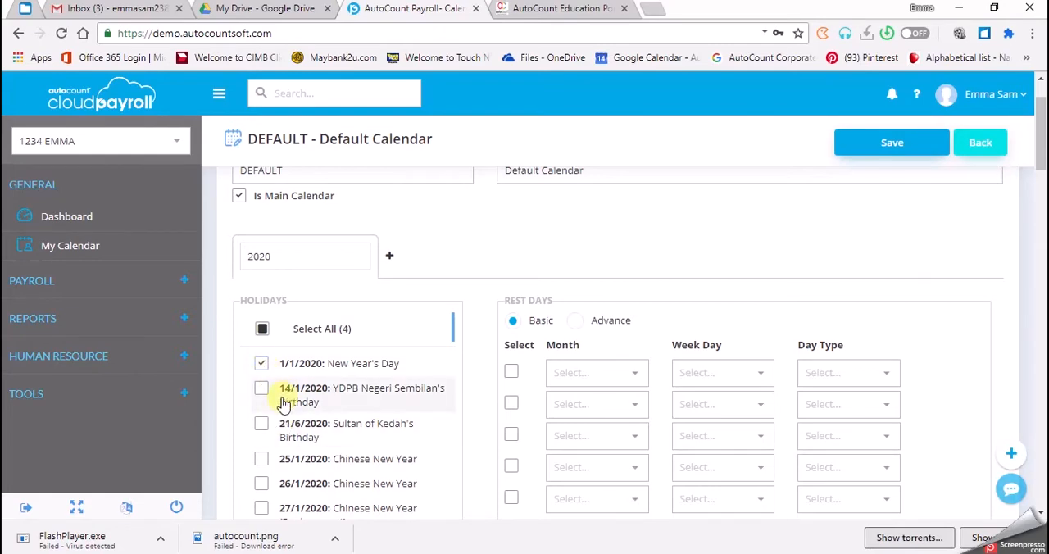
Select the Chinese New Year holidays on 25/1, 26/1 and 27/1/2020, plus Thaipusam on 8/2/2020
{"action": "scroll", "coordinate": [283, 402], "scroll_direction": "down", "scroll_amount": 1}
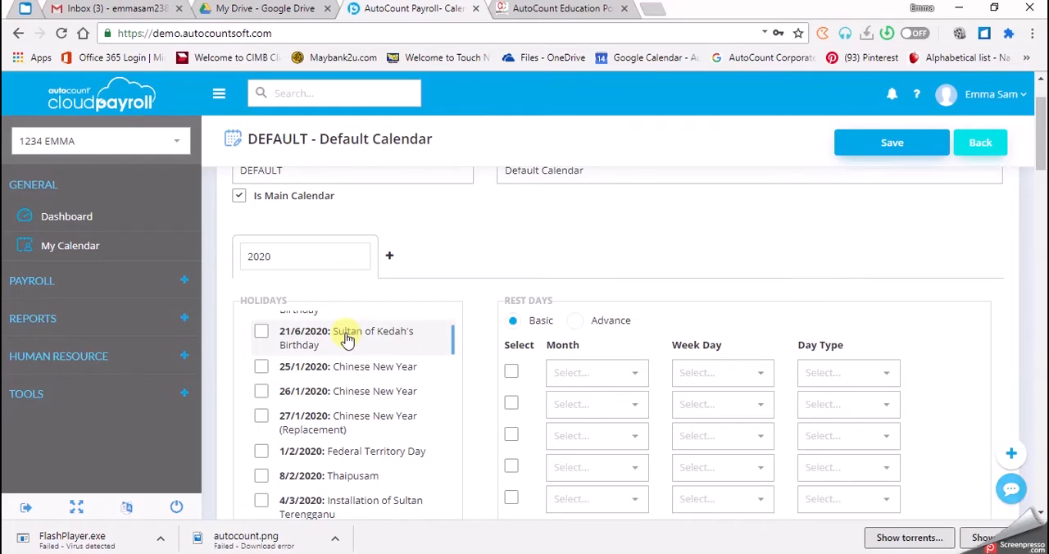
{"action": "left_click", "coordinate": [262, 369]}
{"action": "left_click", "coordinate": [262, 393]}
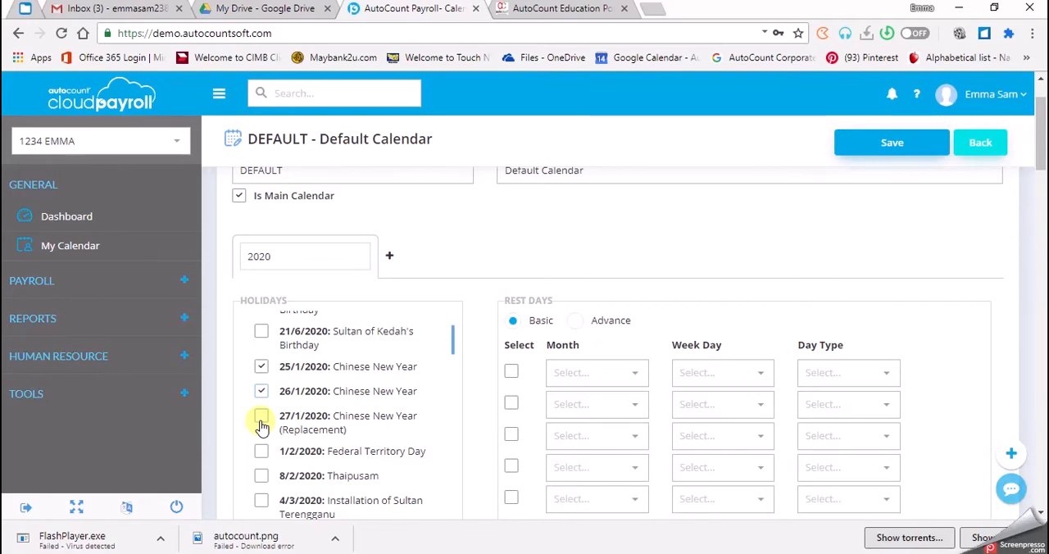
{"action": "left_click", "coordinate": [261, 425]}
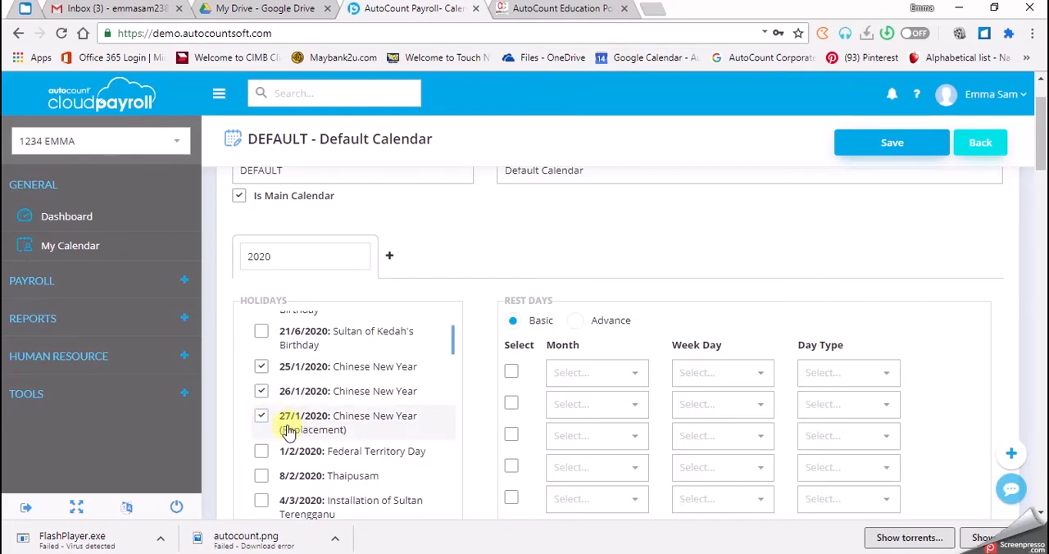
{"action": "scroll", "coordinate": [266, 435], "scroll_direction": "down", "scroll_amount": 1}
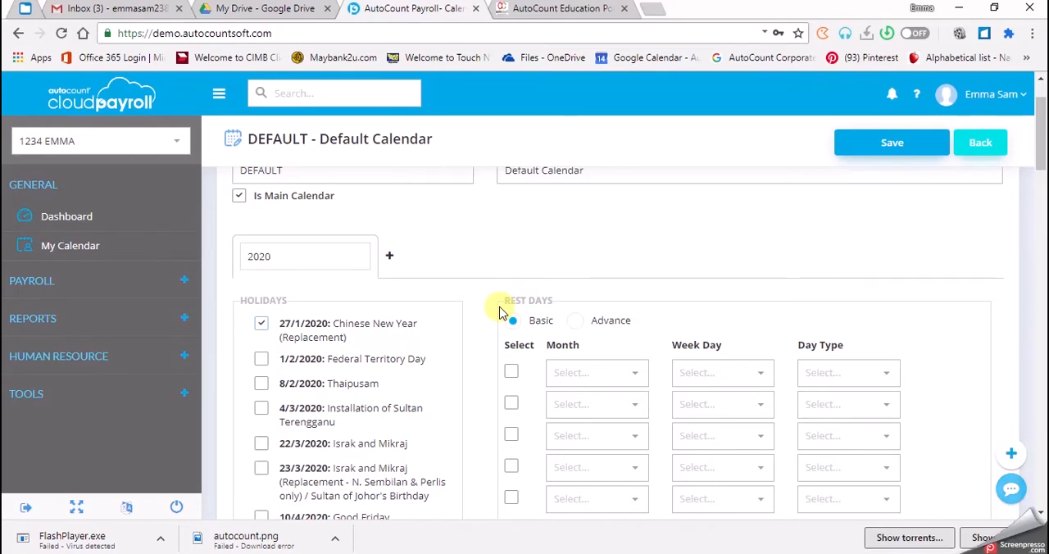
{"action": "left_click", "coordinate": [261, 384]}
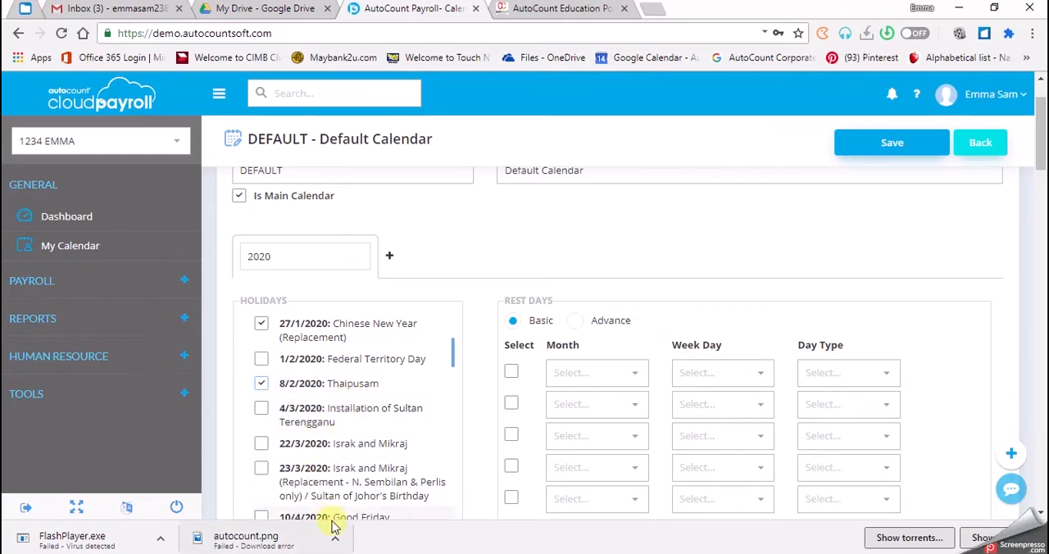
Select Hari Hol Pahang / Wesak Day (7/5/2020) and the Nuzul Al-Quran holidays on 10/5 and 11/5/2020
{"action": "scroll", "coordinate": [338, 456], "scroll_direction": "down", "scroll_amount": 1}
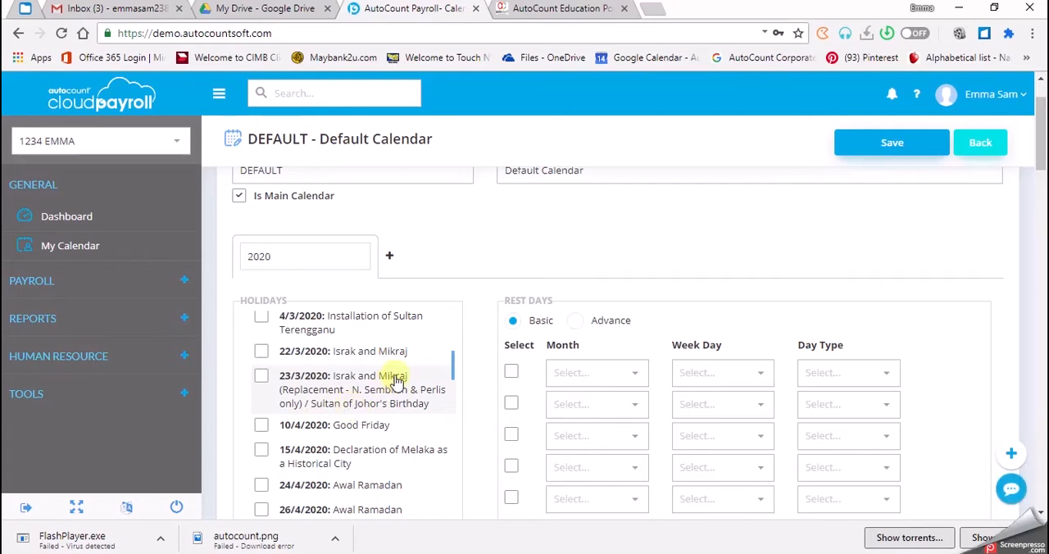
{"action": "scroll", "coordinate": [266, 439], "scroll_direction": "down", "scroll_amount": 1}
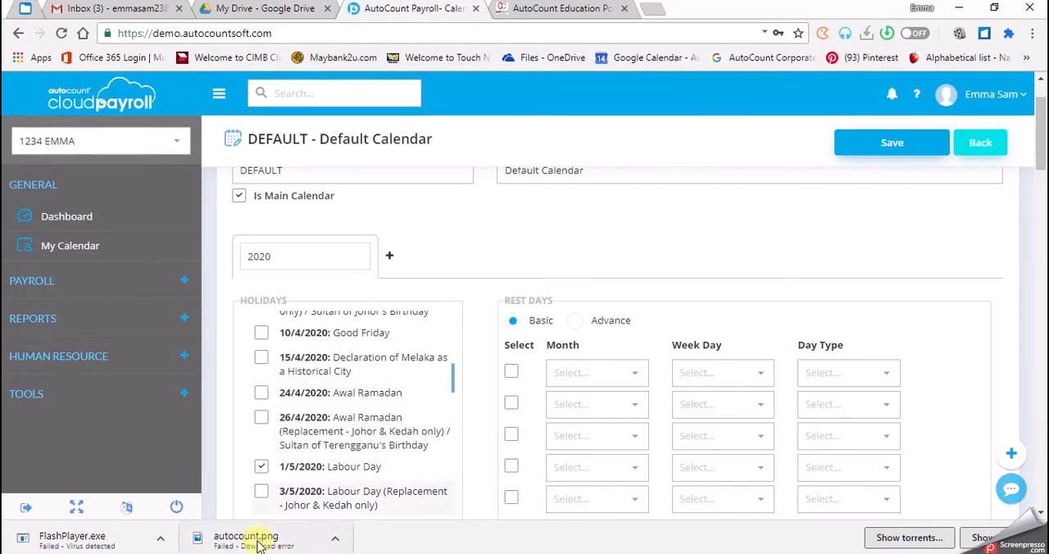
{"action": "scroll", "coordinate": [266, 459], "scroll_direction": "down", "scroll_amount": 1}
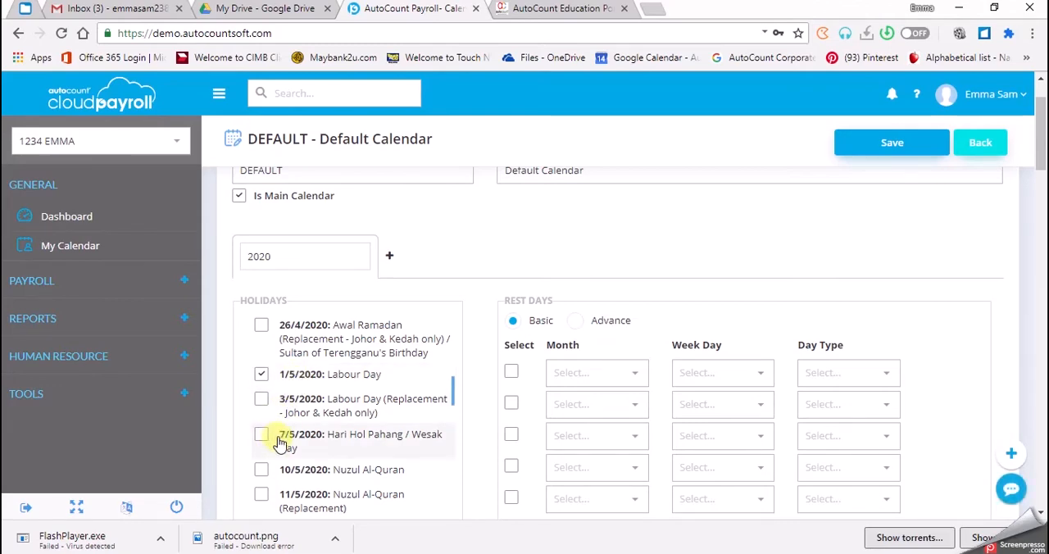
{"action": "scroll", "coordinate": [277, 441], "scroll_direction": "down", "scroll_amount": 1}
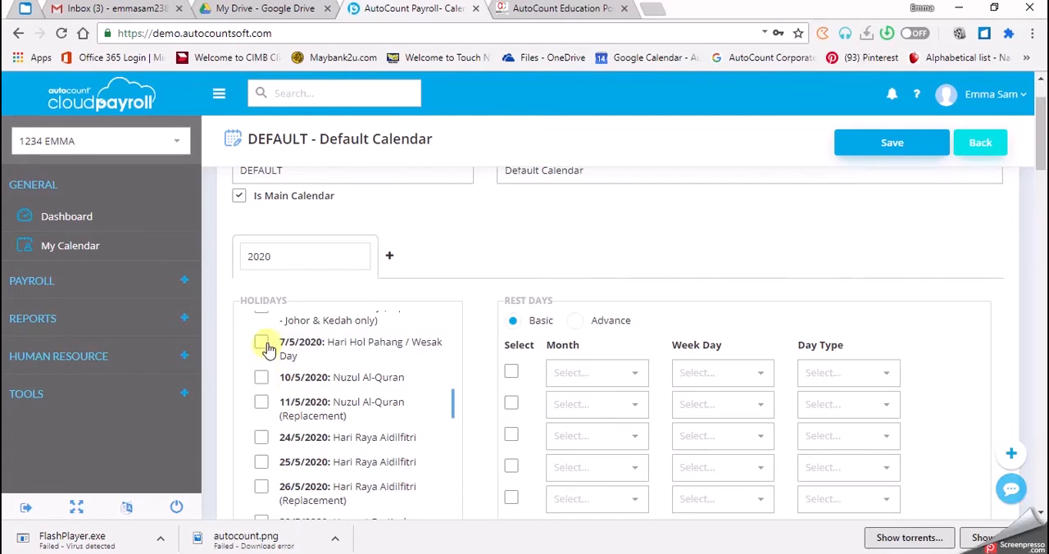
{"action": "left_click", "coordinate": [261, 342]}
{"action": "left_click", "coordinate": [262, 378]}
{"action": "left_click", "coordinate": [260, 402]}
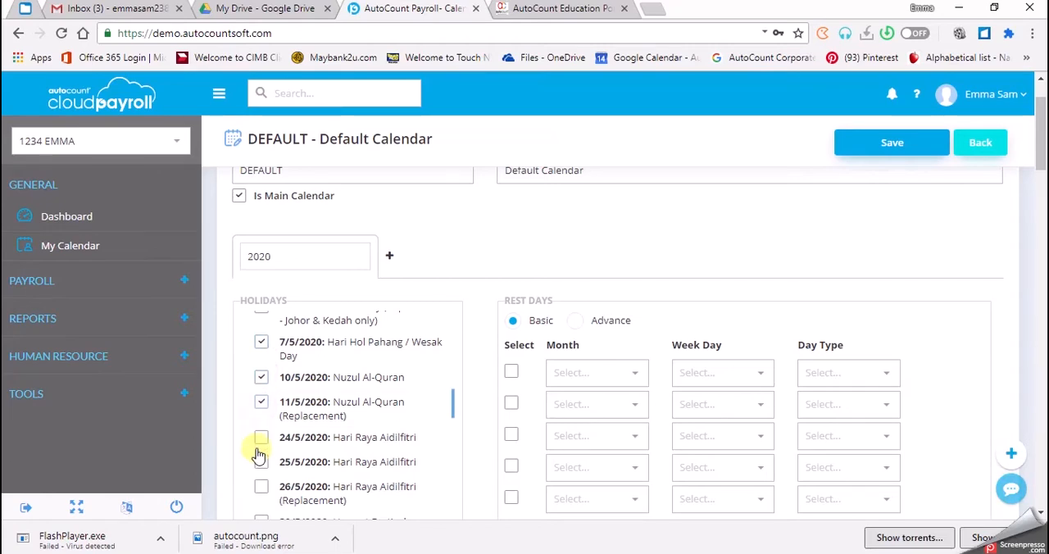
Select the Hari Raya Aidilfitri holidays on 24/5, 25/5 and 26/5/2020, plus Agong's Birthday on 8/6/2020
{"action": "left_click", "coordinate": [260, 439]}
{"action": "left_click", "coordinate": [259, 473]}
{"action": "left_click", "coordinate": [261, 487]}
{"action": "scroll", "coordinate": [259, 488], "scroll_direction": "down", "scroll_amount": 1}
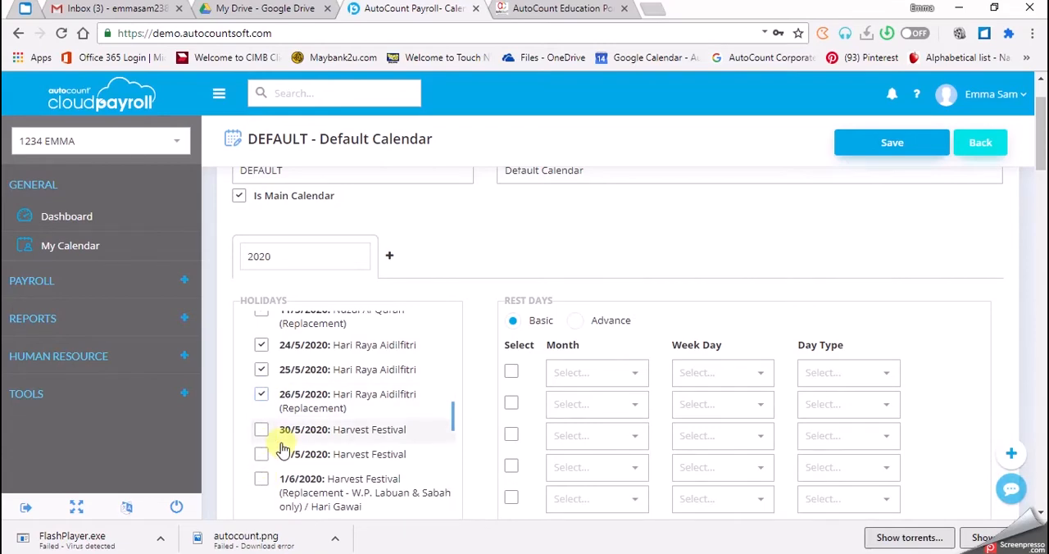
{"action": "scroll", "coordinate": [264, 457], "scroll_direction": "down", "scroll_amount": 1}
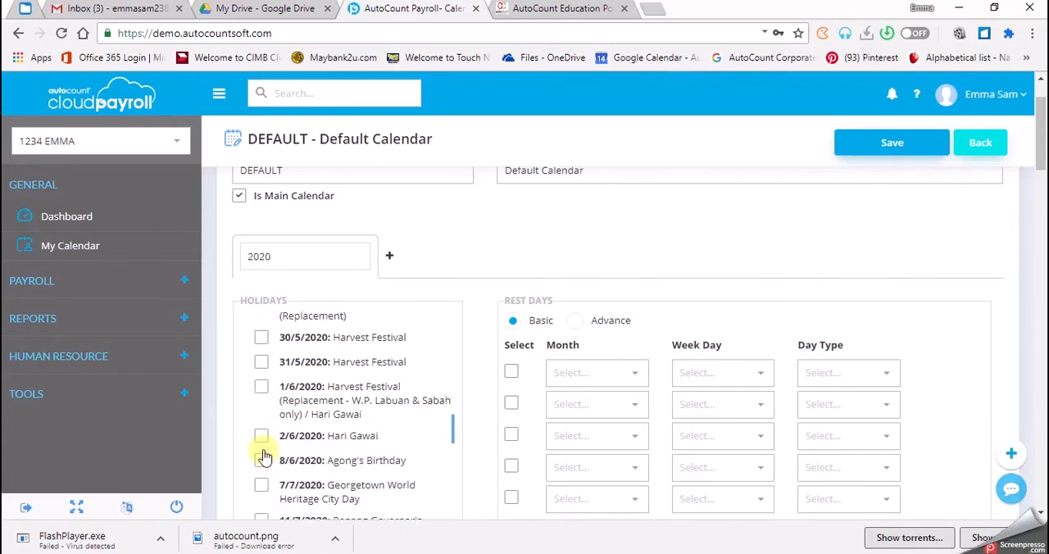
{"action": "scroll", "coordinate": [263, 457], "scroll_direction": "down", "scroll_amount": 1}
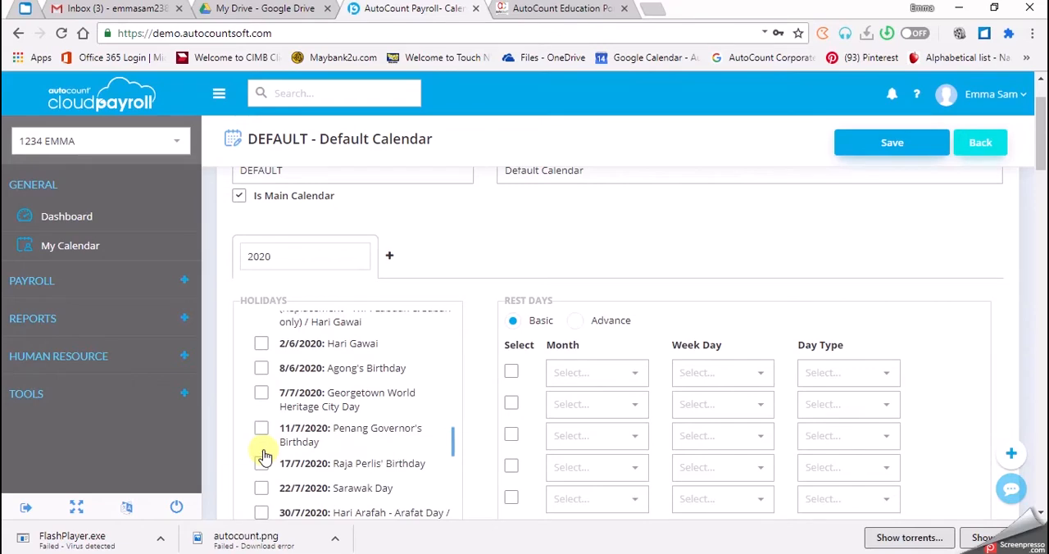
{"action": "left_click", "coordinate": [260, 370]}
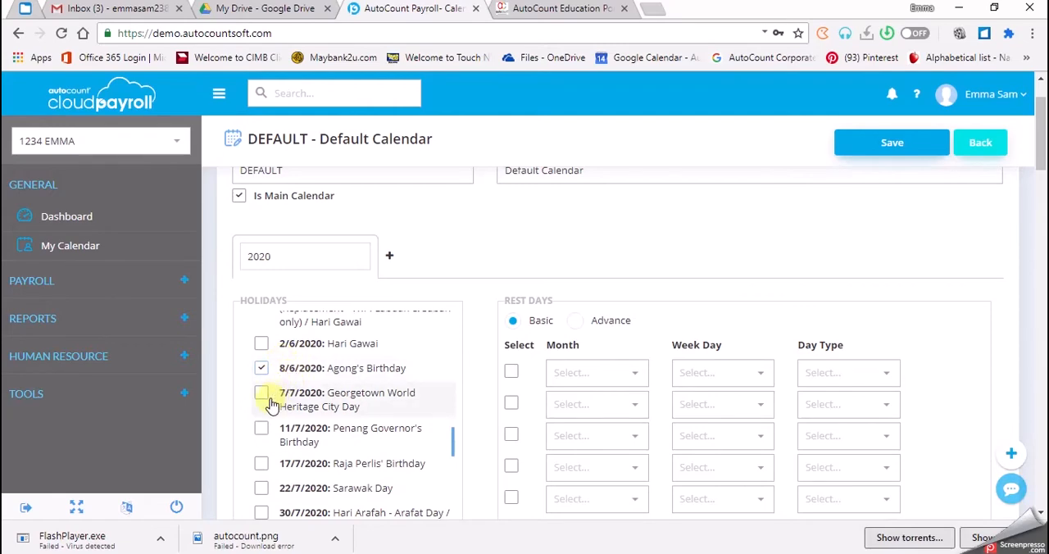
Select the Hari Raya Haji holidays on 31/7 and 1/8/2020, plus Awal Muharram on 20/8/2020
{"action": "scroll", "coordinate": [281, 454], "scroll_direction": "down", "scroll_amount": 1}
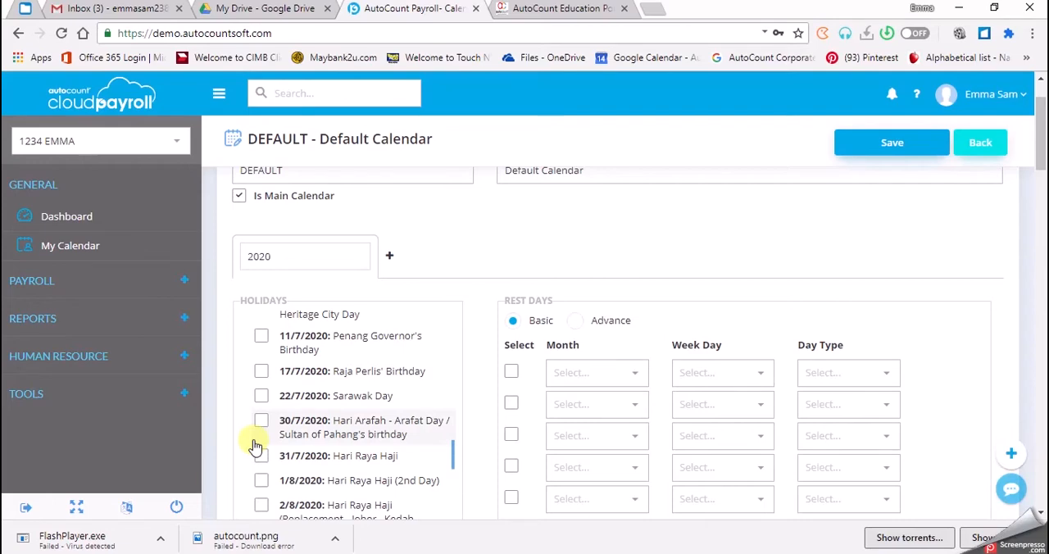
{"action": "left_click", "coordinate": [260, 456]}
{"action": "scroll", "coordinate": [264, 481], "scroll_direction": "down", "scroll_amount": 1}
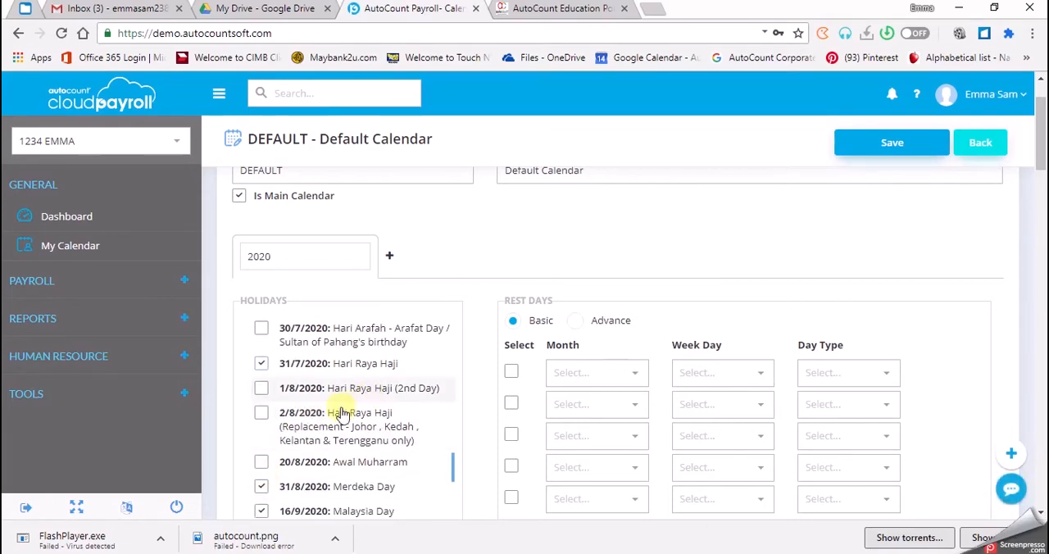
{"action": "left_click", "coordinate": [264, 390]}
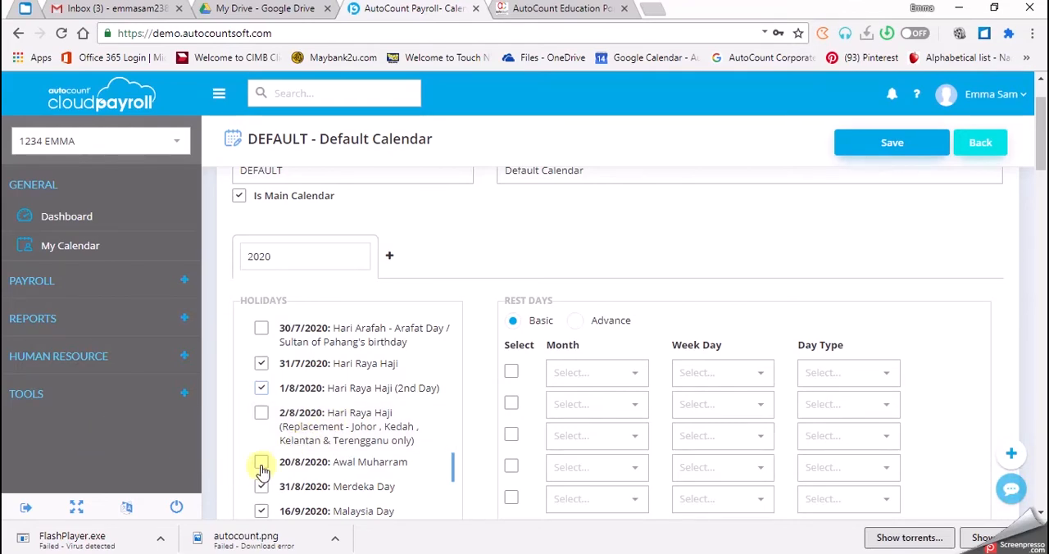
{"action": "scroll", "coordinate": [309, 484], "scroll_direction": "down", "scroll_amount": 3}
{"action": "scroll", "coordinate": [279, 418], "scroll_direction": "up", "scroll_amount": 1}
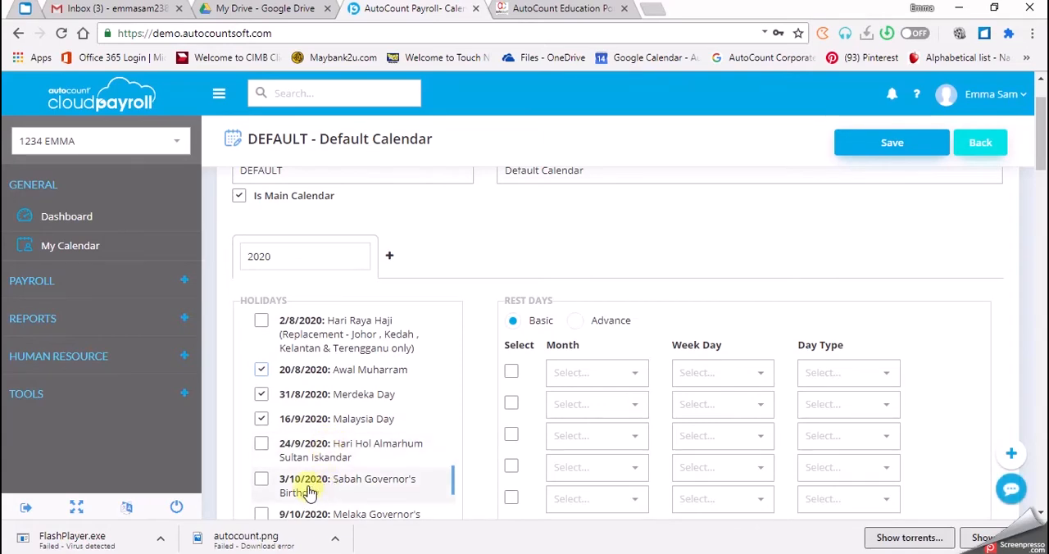
Select Prophet Muhammad's Birthday (29/10/2020), Sultan of Selangor's Birthday (11/12/2020) and Christmas Day (25/12/2020)
{"action": "scroll", "coordinate": [262, 487], "scroll_direction": "down", "scroll_amount": 1}
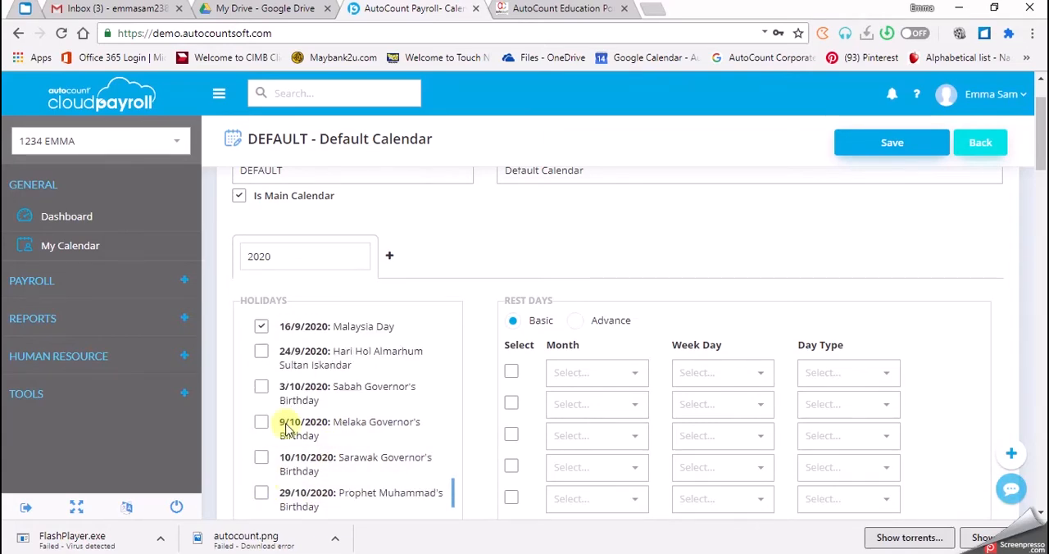
{"action": "scroll", "coordinate": [283, 440], "scroll_direction": "down", "scroll_amount": 1}
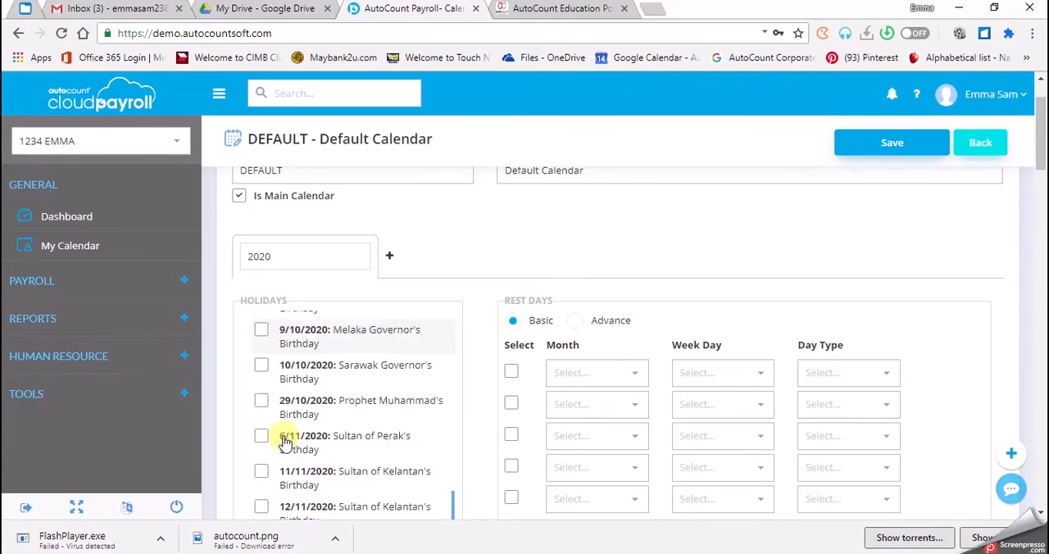
{"action": "left_click", "coordinate": [261, 400]}
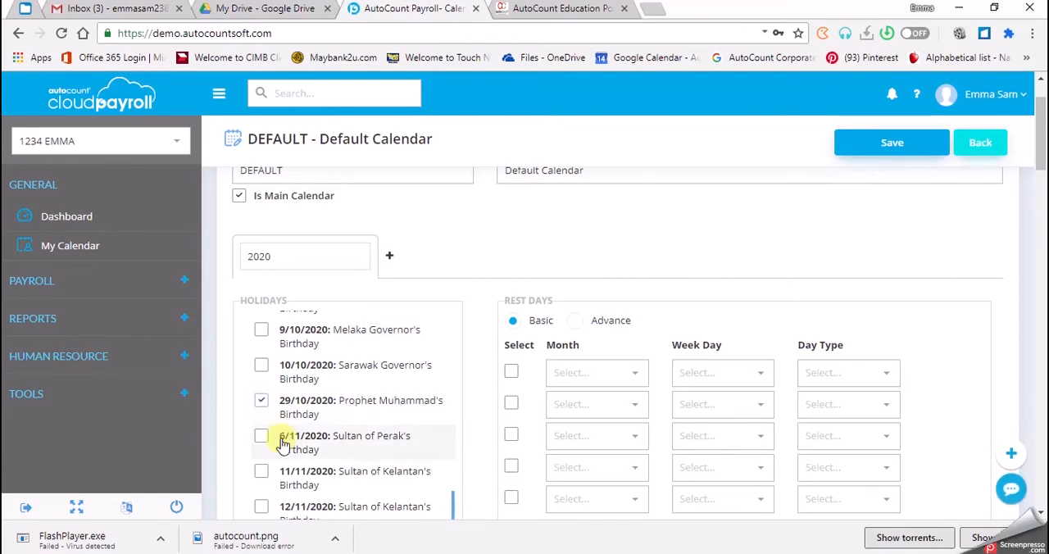
{"action": "scroll", "coordinate": [283, 443], "scroll_direction": "down", "scroll_amount": 1}
{"action": "scroll", "coordinate": [283, 443], "scroll_direction": "down", "scroll_amount": 1}
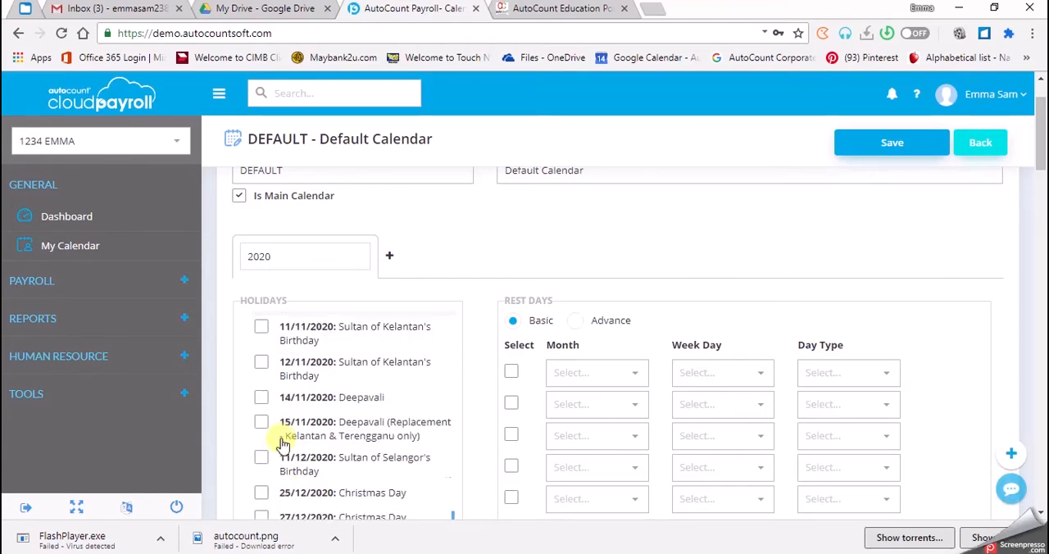
{"action": "left_click", "coordinate": [263, 460]}
{"action": "scroll", "coordinate": [266, 470], "scroll_direction": "down", "scroll_amount": 1}
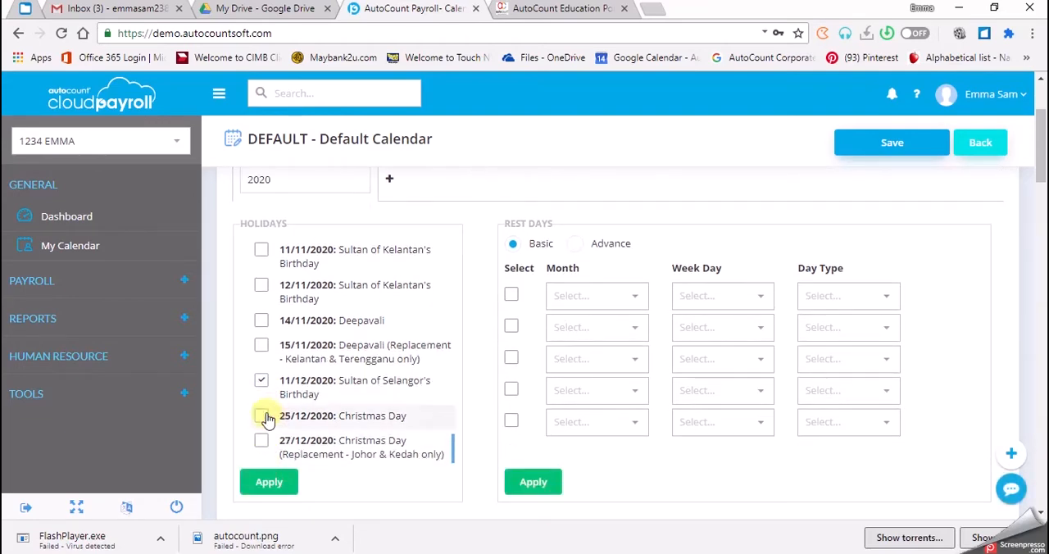
{"action": "left_click", "coordinate": [263, 418]}
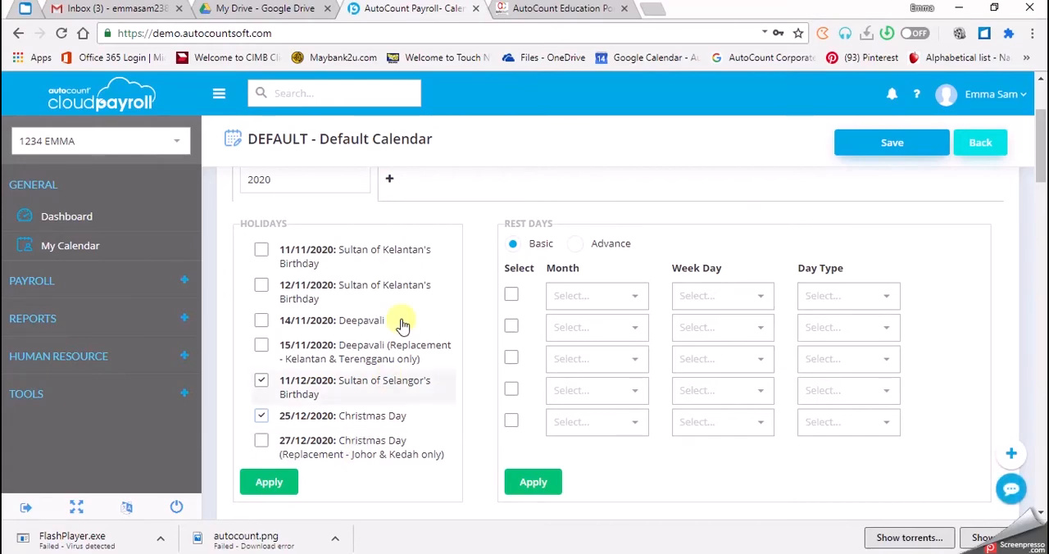
Apply the selected public holidays to the 2020 calendar
{"action": "scroll", "coordinate": [410, 348], "scroll_direction": "up", "scroll_amount": 10}
{"action": "scroll", "coordinate": [393, 348], "scroll_direction": "up", "scroll_amount": 5}
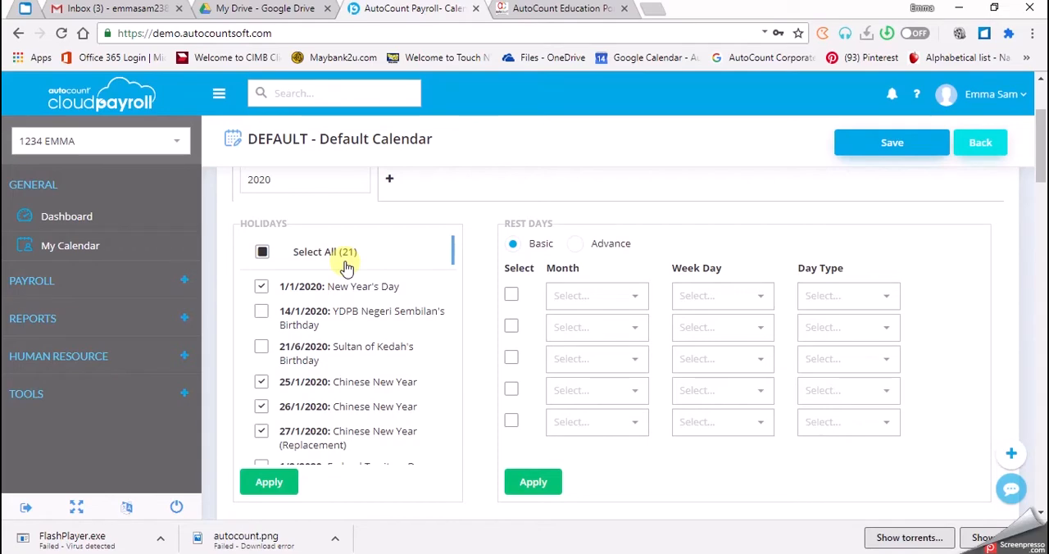
{"action": "left_click", "coordinate": [273, 483]}
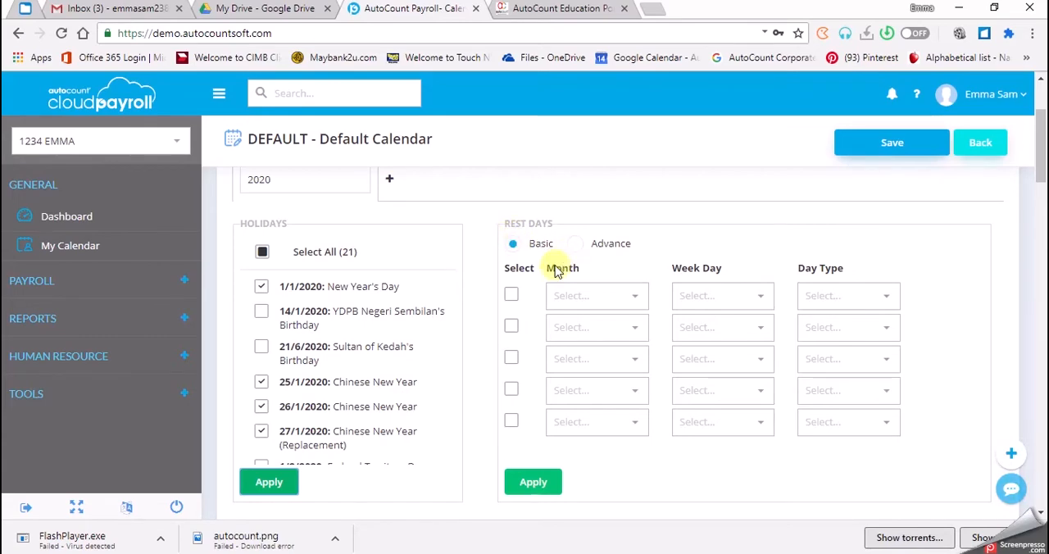
Enable the first basic rest day rule with Every Month, Saturday and Full Day
{"action": "left_click", "coordinate": [511, 296]}
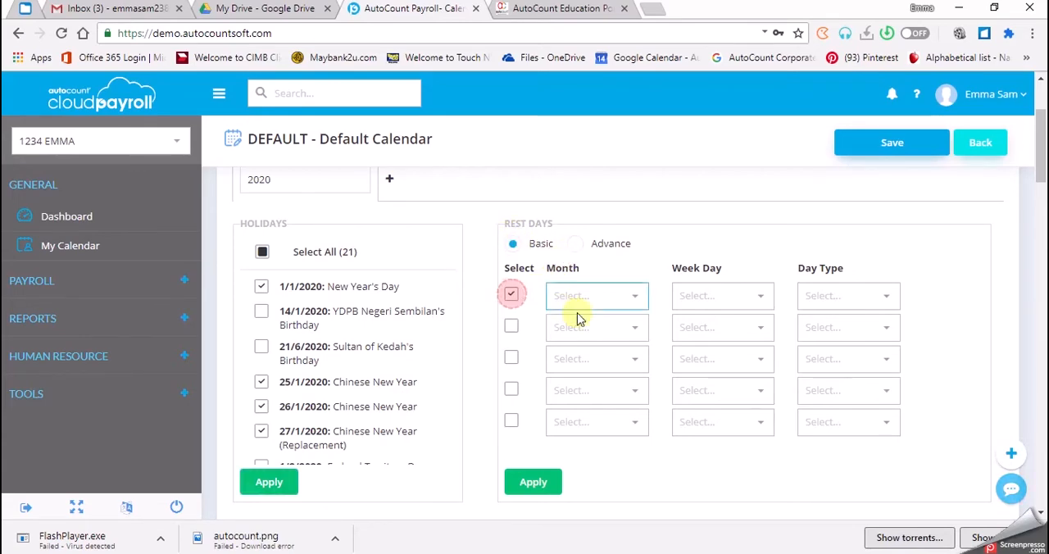
{"action": "left_click", "coordinate": [576, 301]}
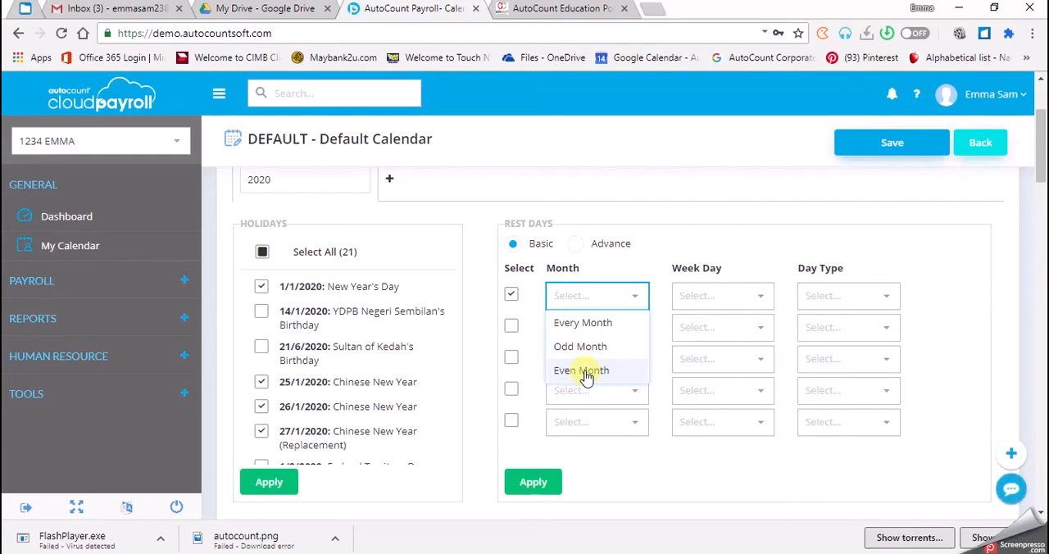
{"action": "left_click", "coordinate": [582, 324]}
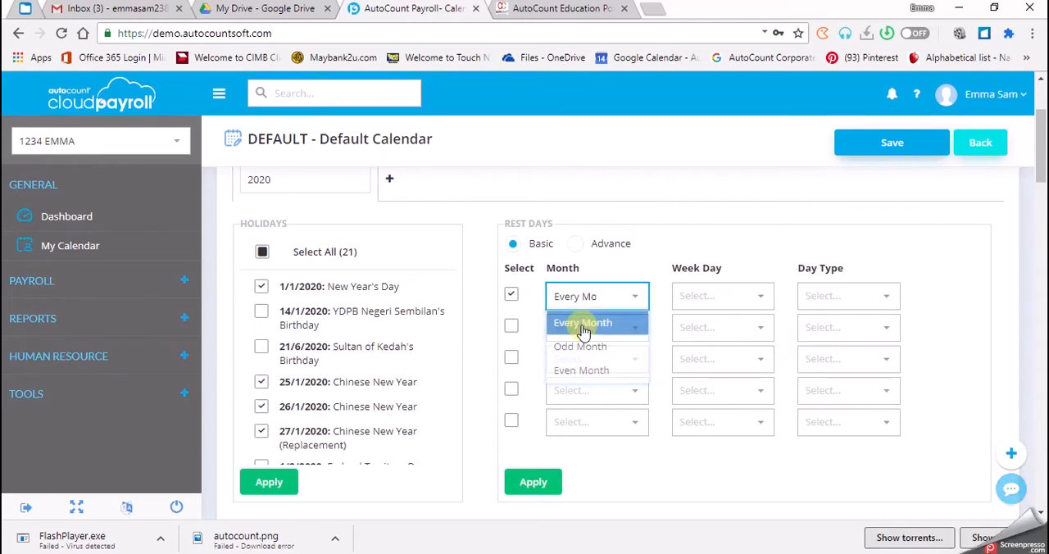
{"action": "left_click", "coordinate": [709, 302]}
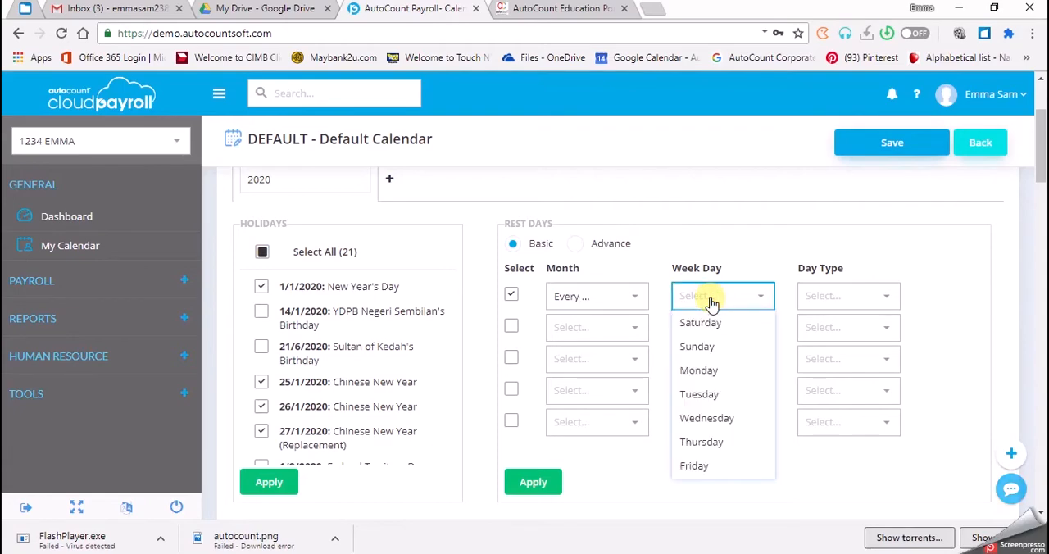
{"action": "left_click", "coordinate": [702, 326]}
{"action": "left_click", "coordinate": [831, 302]}
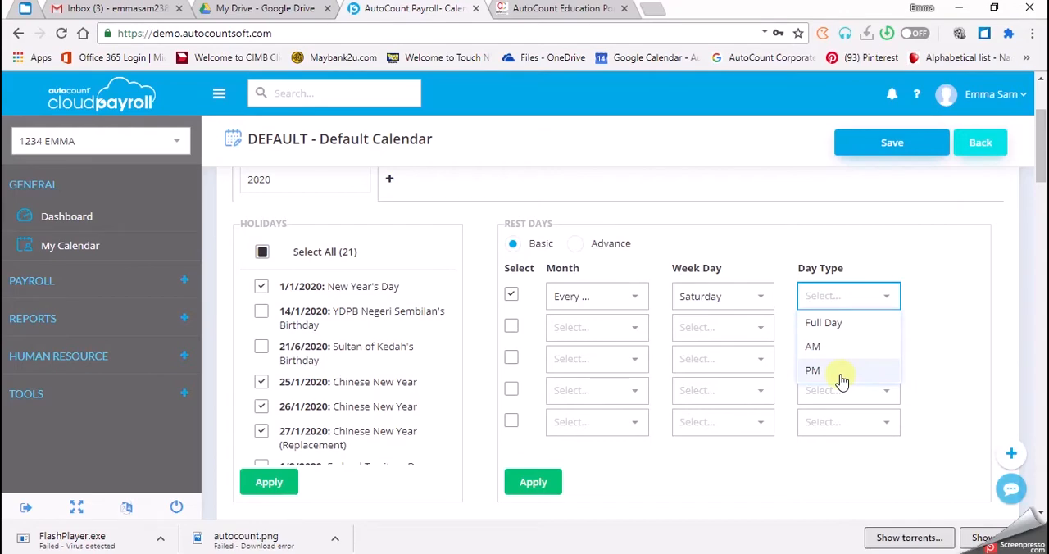
{"action": "left_click", "coordinate": [827, 324]}
Enable the second basic rest day rule with Every Month, Sunday and Full Day
{"action": "left_click", "coordinate": [511, 325]}
{"action": "left_click", "coordinate": [574, 328]}
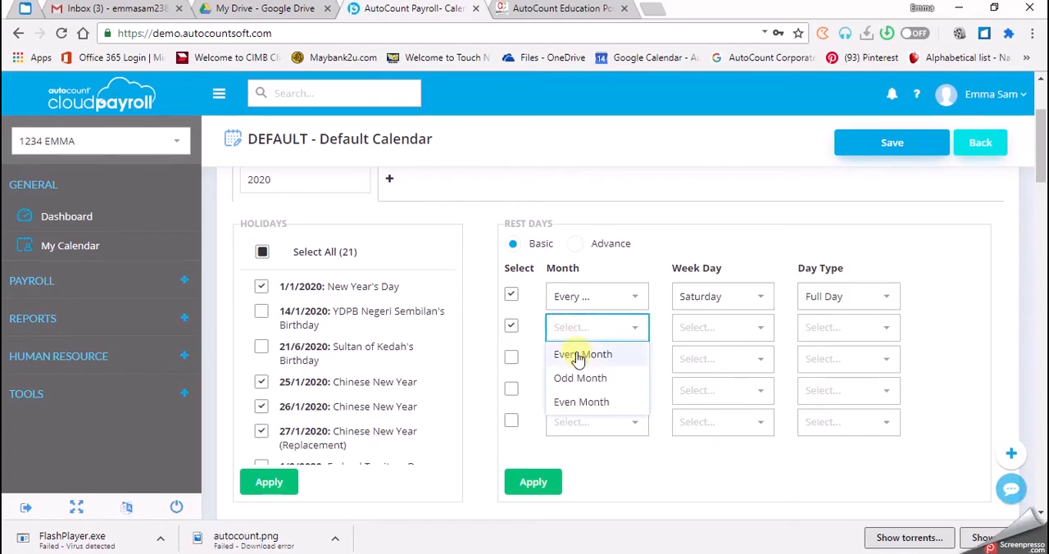
{"action": "left_click", "coordinate": [578, 354]}
{"action": "left_click", "coordinate": [697, 335]}
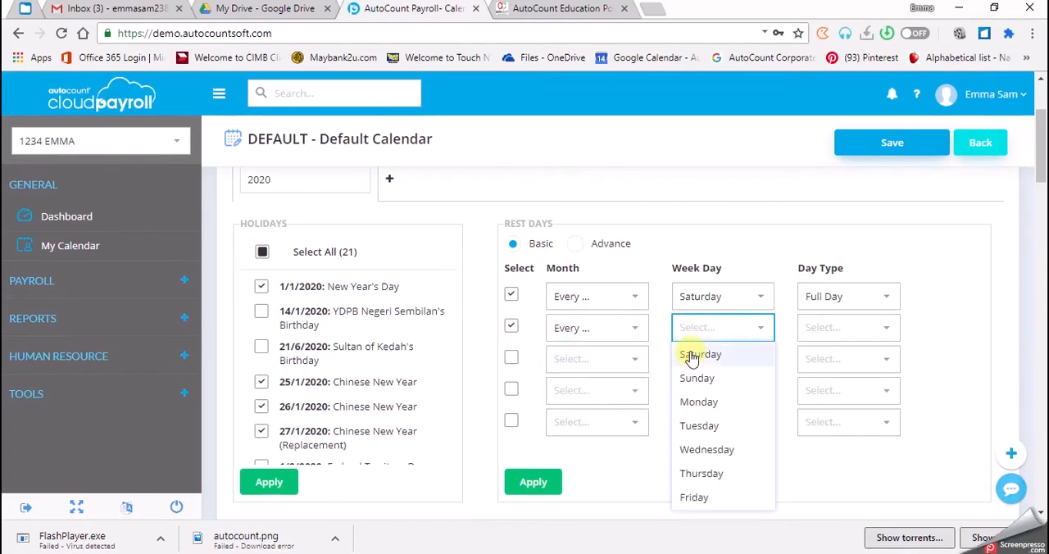
{"action": "left_click", "coordinate": [715, 379]}
{"action": "left_click", "coordinate": [847, 331]}
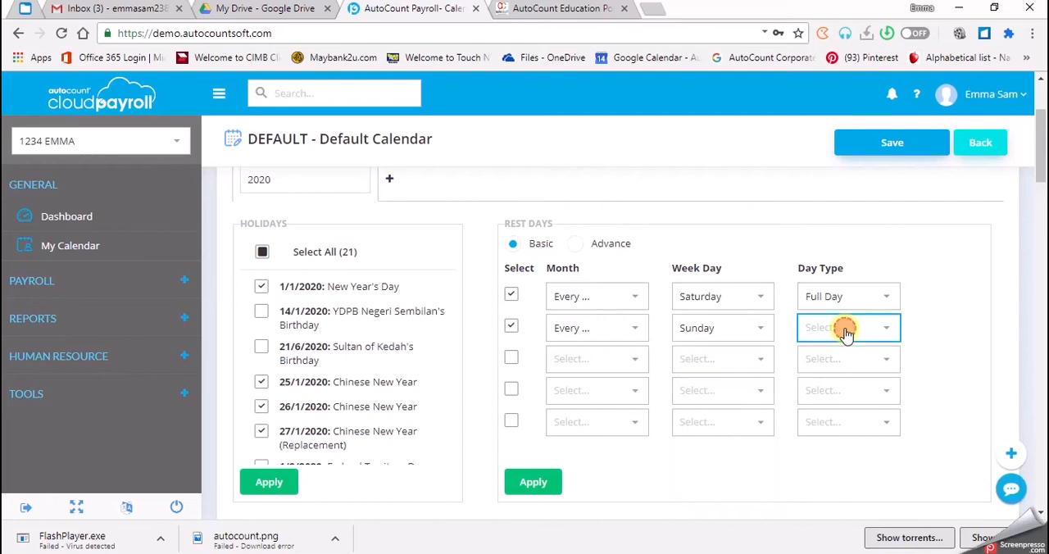
{"action": "left_click", "coordinate": [820, 357]}
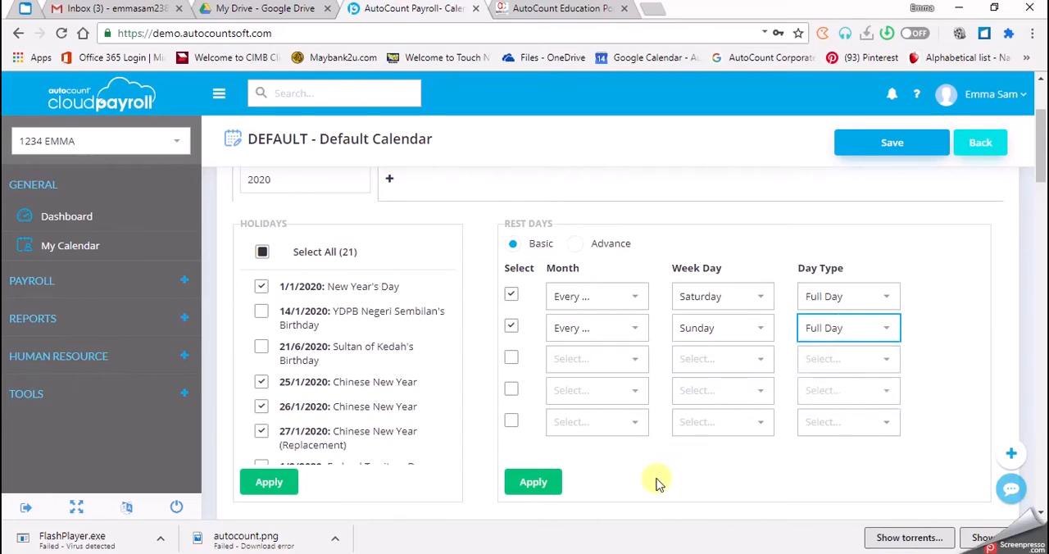
Apply the rest day rules and save the conflict resolution, keeping Holiday as the type for every conflicting date
{"action": "left_click", "coordinate": [509, 485]}
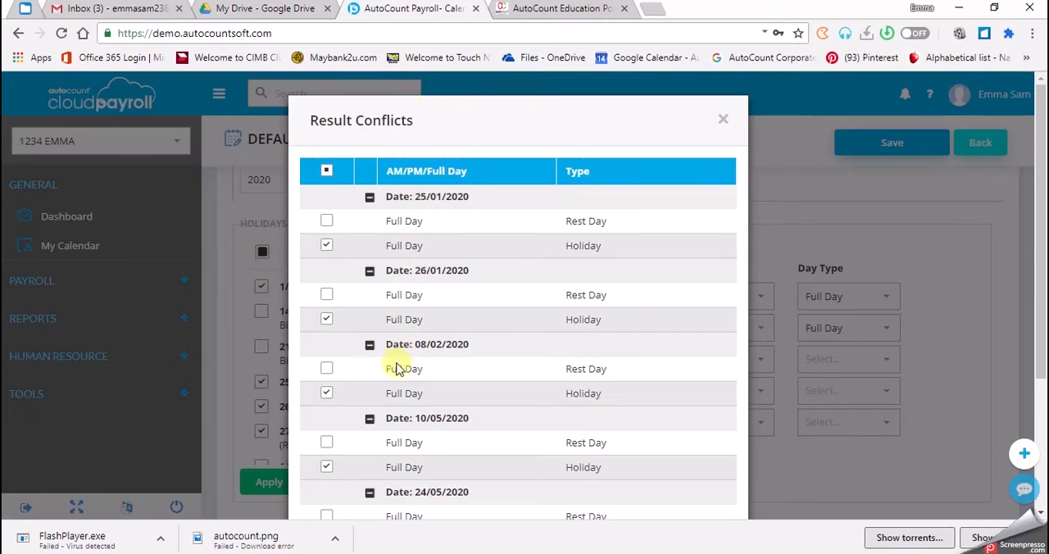
{"action": "scroll", "coordinate": [400, 354], "scroll_direction": "down", "scroll_amount": 2}
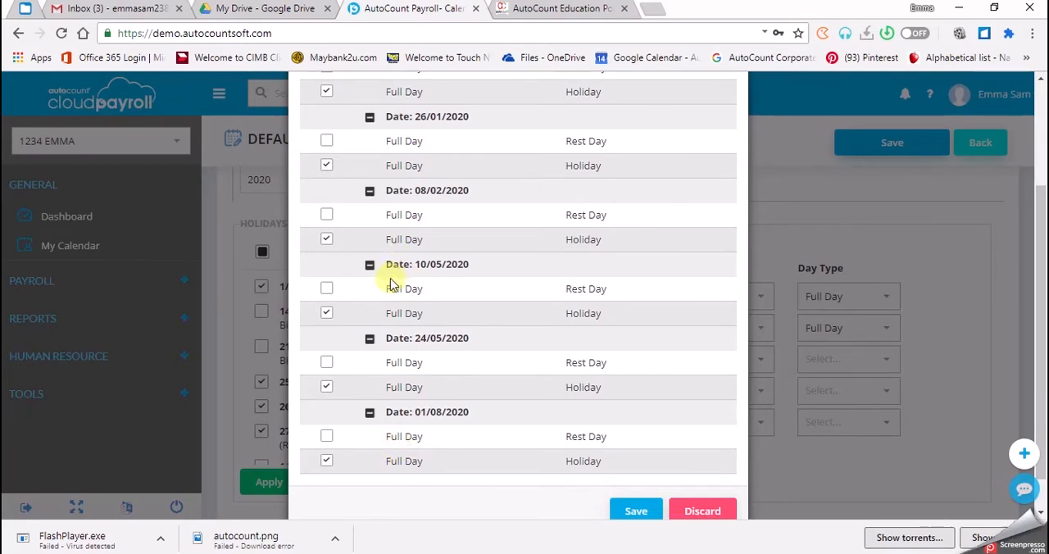
{"action": "scroll", "coordinate": [453, 350], "scroll_direction": "down", "scroll_amount": 1}
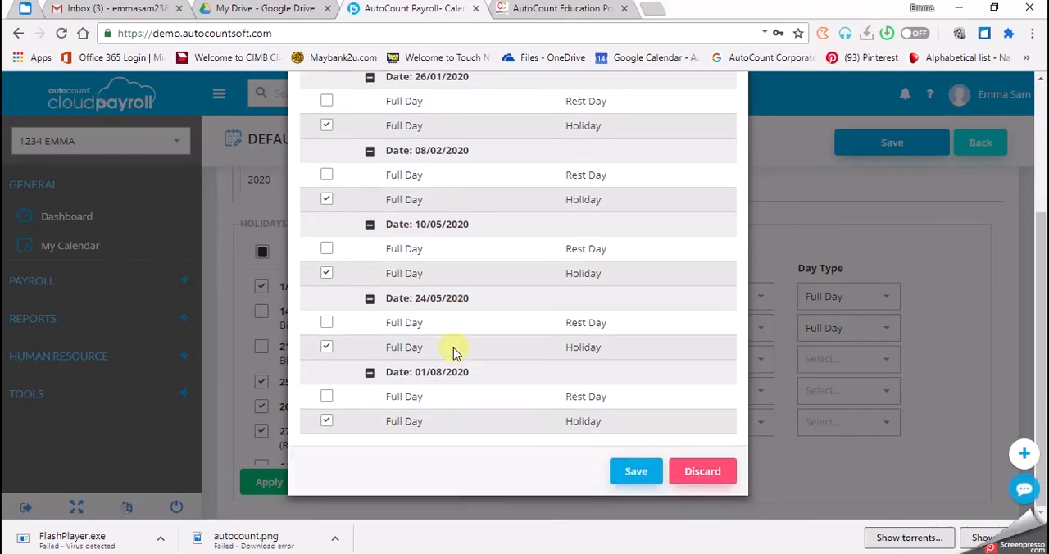
{"action": "scroll", "coordinate": [453, 349], "scroll_direction": "up", "scroll_amount": 3}
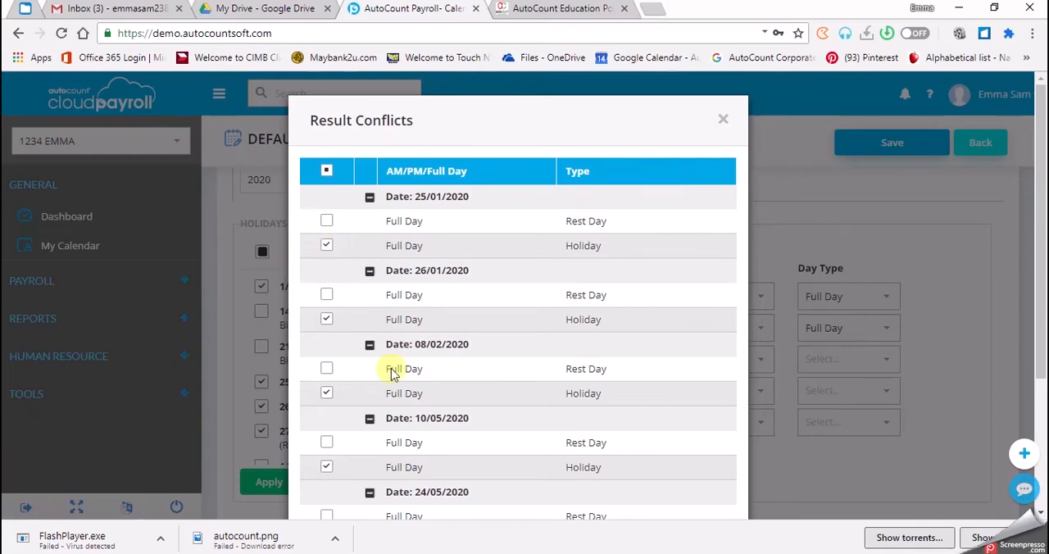
{"action": "scroll", "coordinate": [393, 368], "scroll_direction": "down", "scroll_amount": 3}
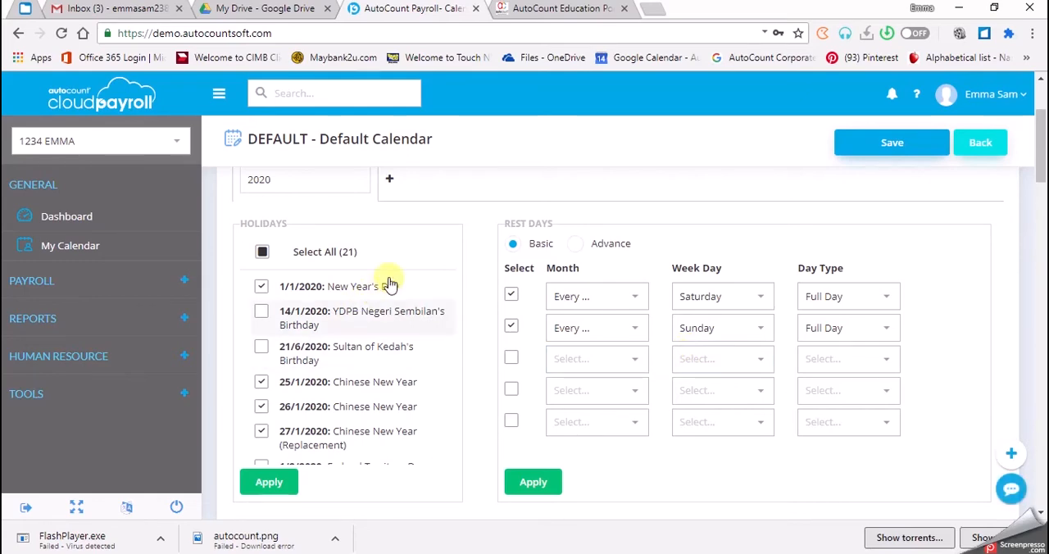
Check the holidays and weekend rest days marked in the January and February 2020 calendars
{"action": "scroll", "coordinate": [513, 405], "scroll_direction": "down", "scroll_amount": 1}
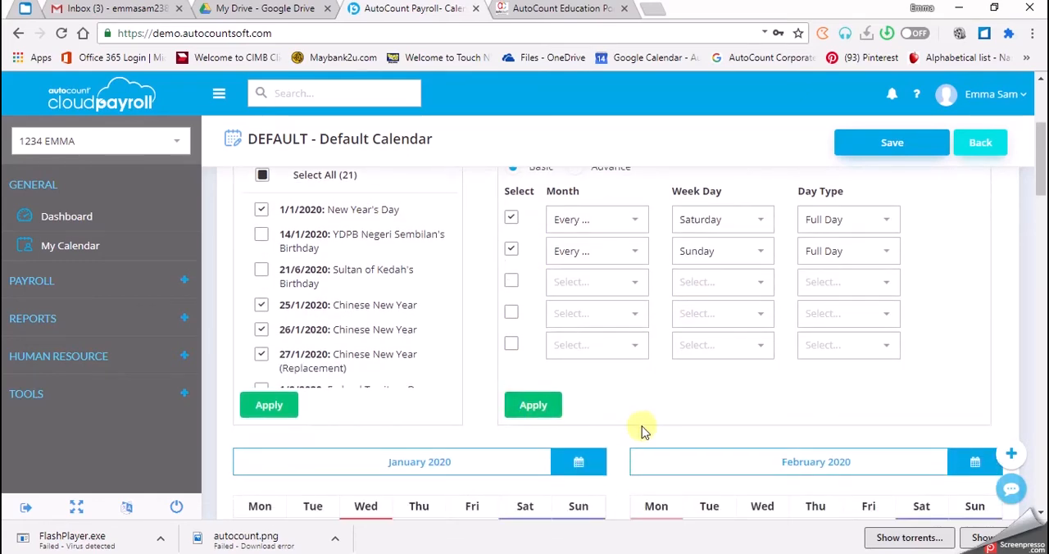
{"action": "scroll", "coordinate": [643, 432], "scroll_direction": "down", "scroll_amount": 2}
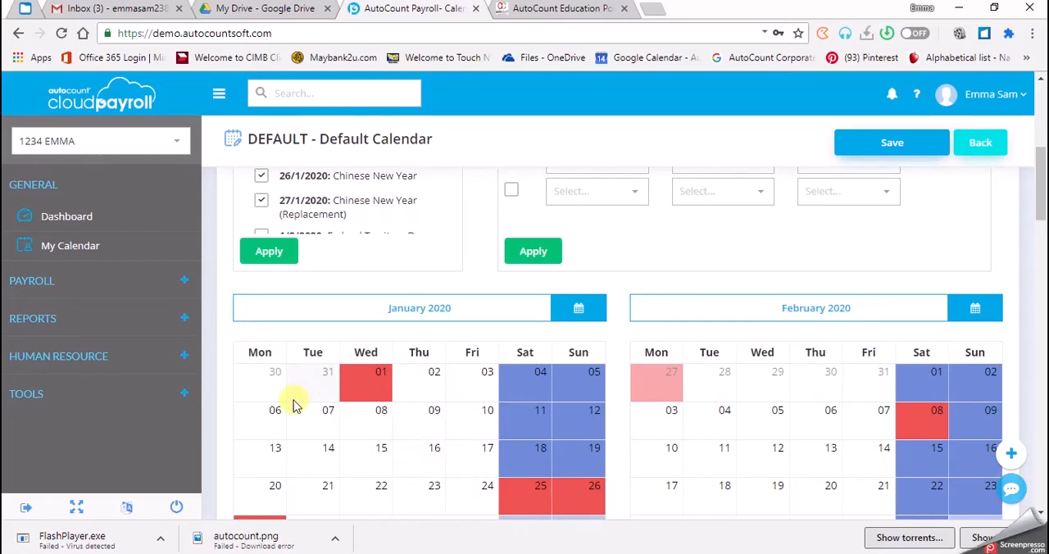
{"action": "scroll", "coordinate": [295, 406], "scroll_direction": "down", "scroll_amount": 1}
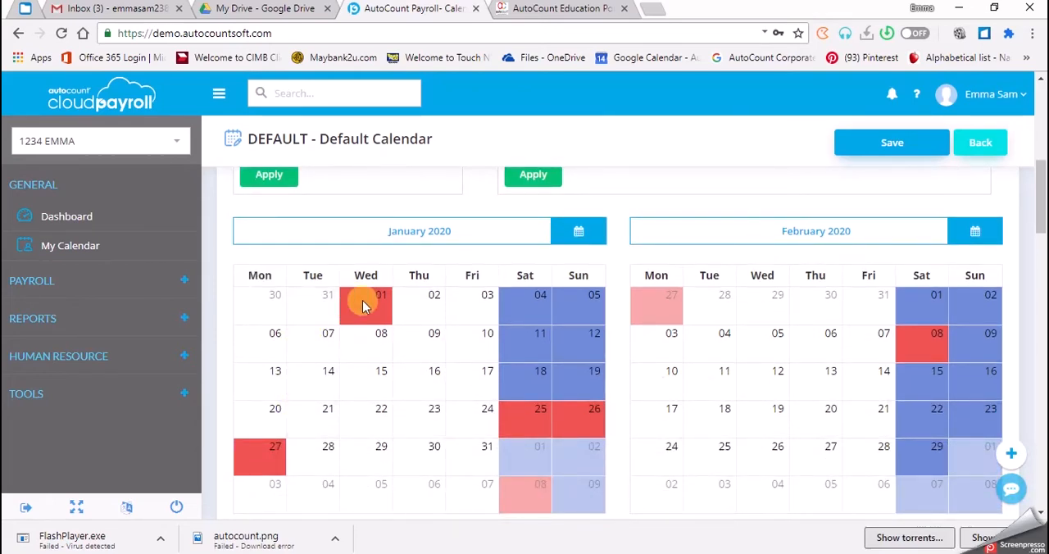
{"action": "mouse_move", "coordinate": [365, 305]}
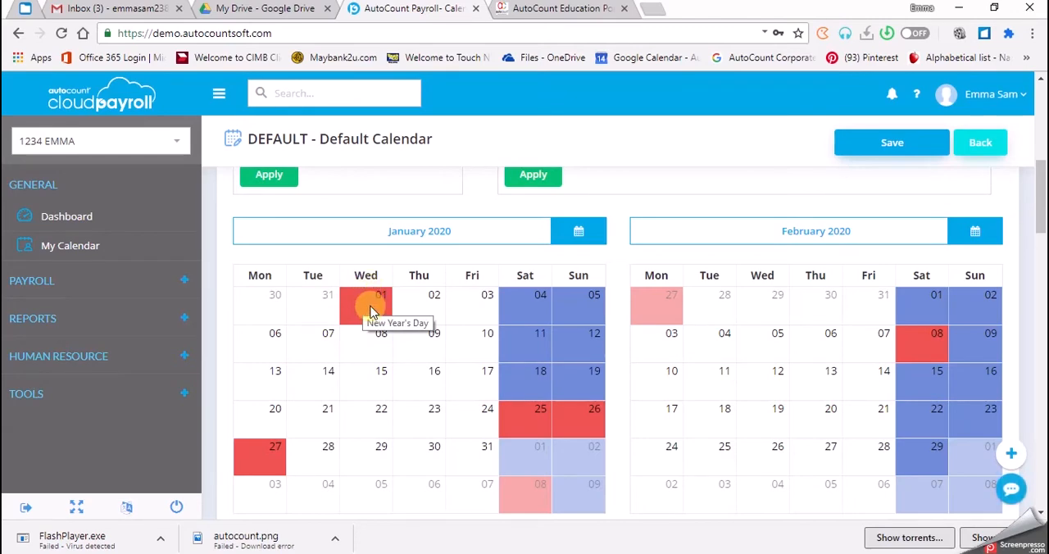
{"action": "mouse_move", "coordinate": [515, 420]}
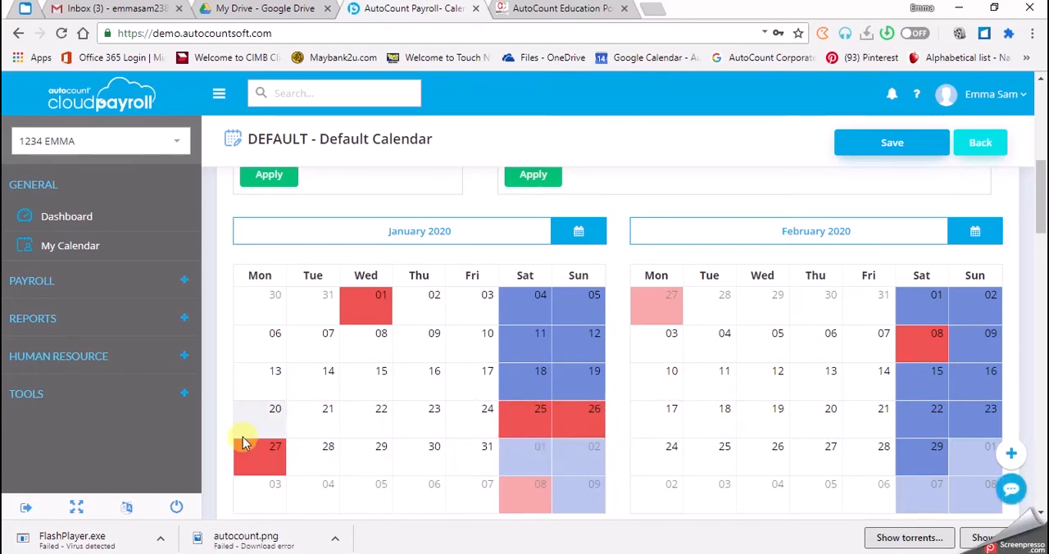
{"action": "mouse_move", "coordinate": [243, 462]}
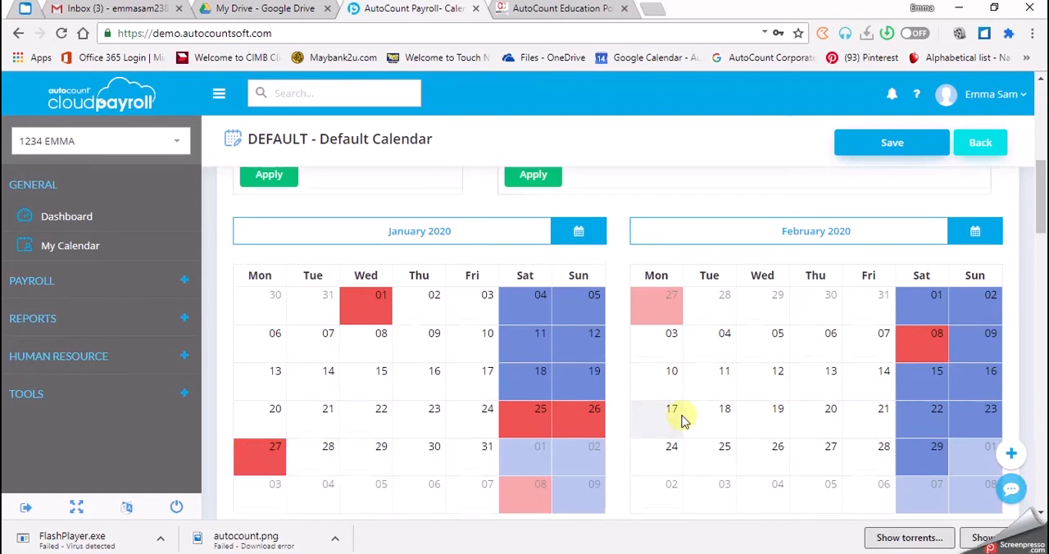
{"action": "scroll", "coordinate": [683, 416], "scroll_direction": "down", "scroll_amount": 1}
{"action": "scroll", "coordinate": [683, 417], "scroll_direction": "up", "scroll_amount": 1}
{"action": "mouse_move", "coordinate": [923, 349]}
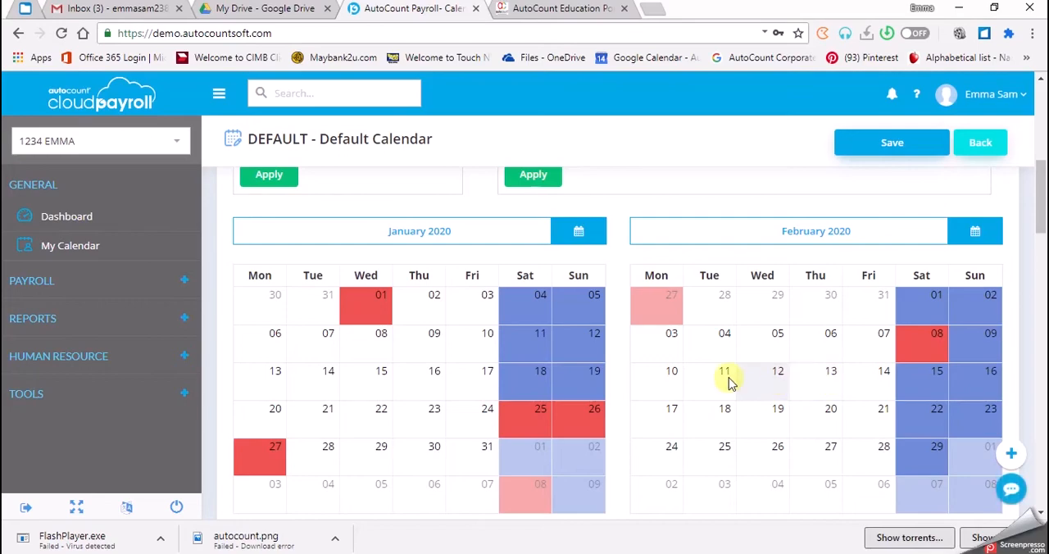
Check the holidays and weekend rest days in the March to June 2020 calendars, reading the names of the May and June holidays
{"action": "scroll", "coordinate": [504, 420], "scroll_direction": "down", "scroll_amount": 4}
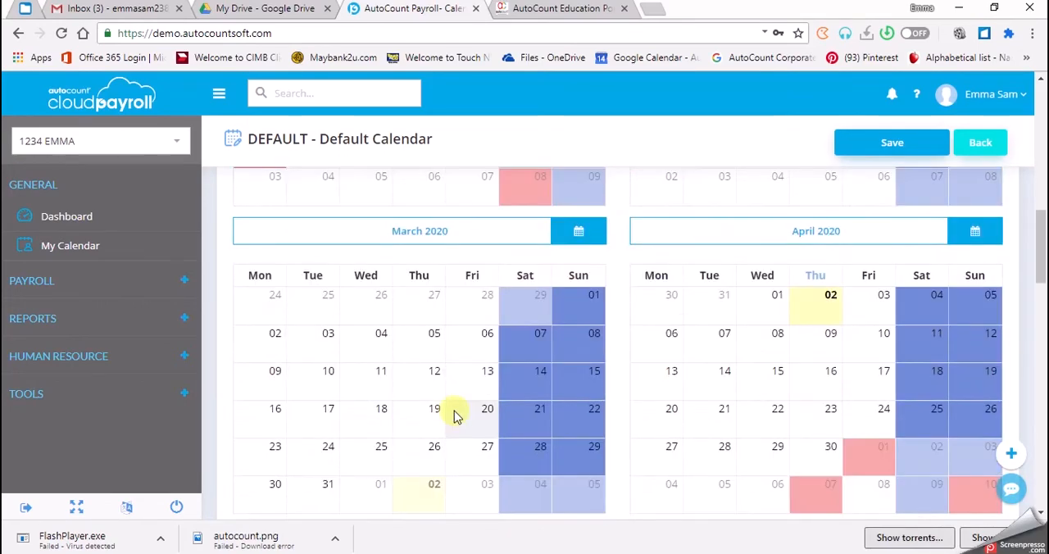
{"action": "scroll", "coordinate": [453, 414], "scroll_direction": "down", "scroll_amount": 2}
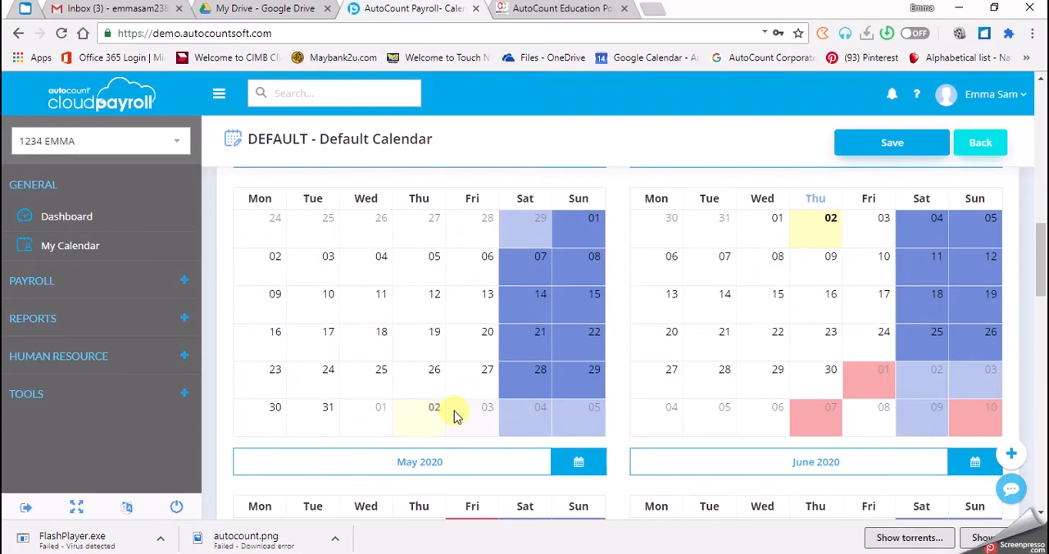
{"action": "scroll", "coordinate": [525, 414], "scroll_direction": "up", "scroll_amount": 2}
{"action": "scroll", "coordinate": [666, 418], "scroll_direction": "down", "scroll_amount": 1}
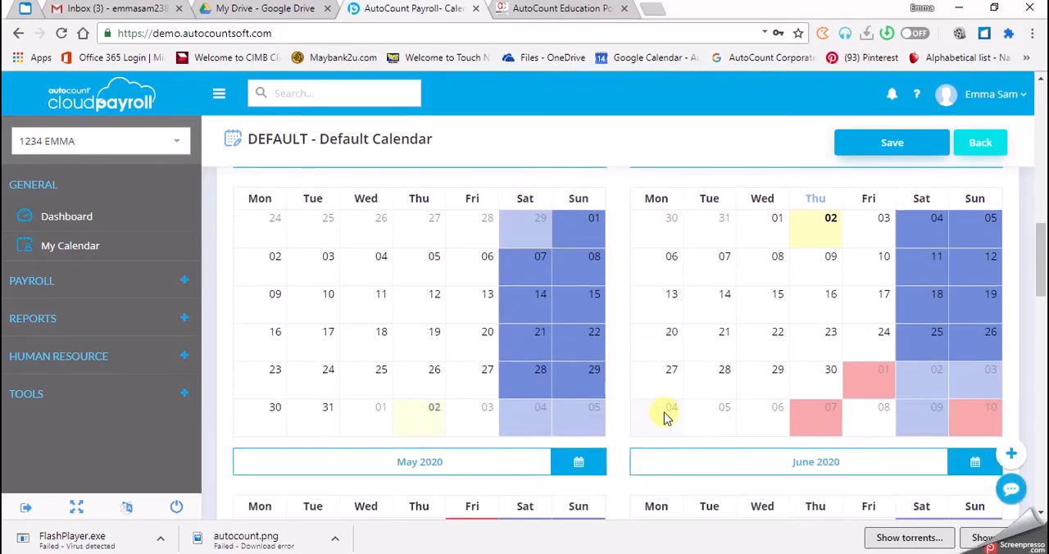
{"action": "scroll", "coordinate": [665, 418], "scroll_direction": "down", "scroll_amount": 3}
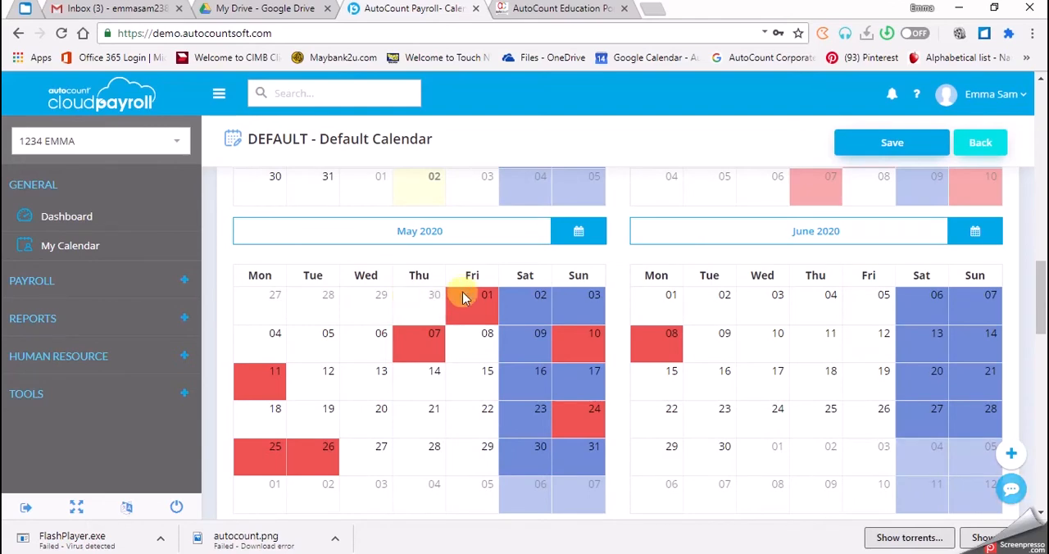
{"action": "mouse_move", "coordinate": [464, 302]}
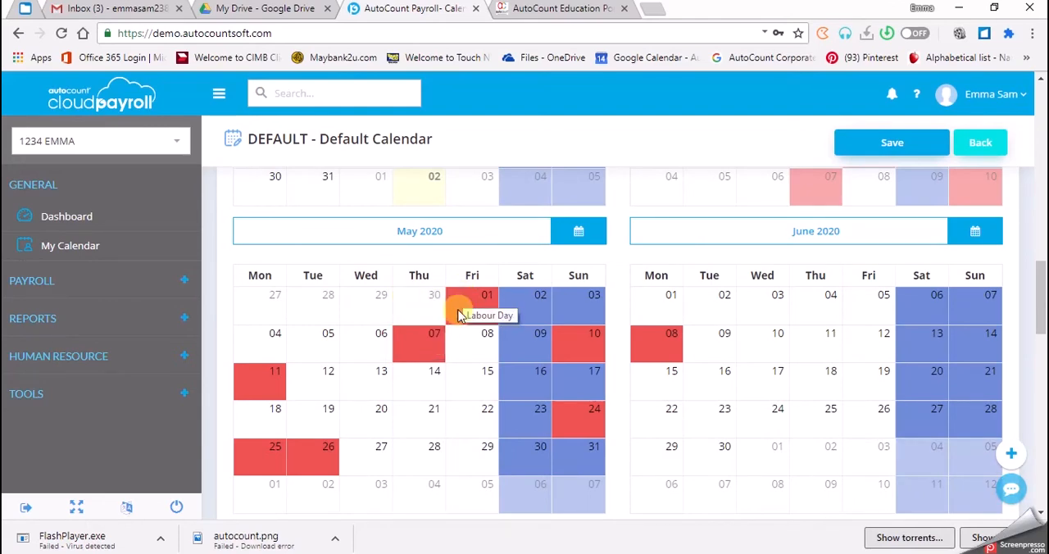
{"action": "mouse_move", "coordinate": [410, 361]}
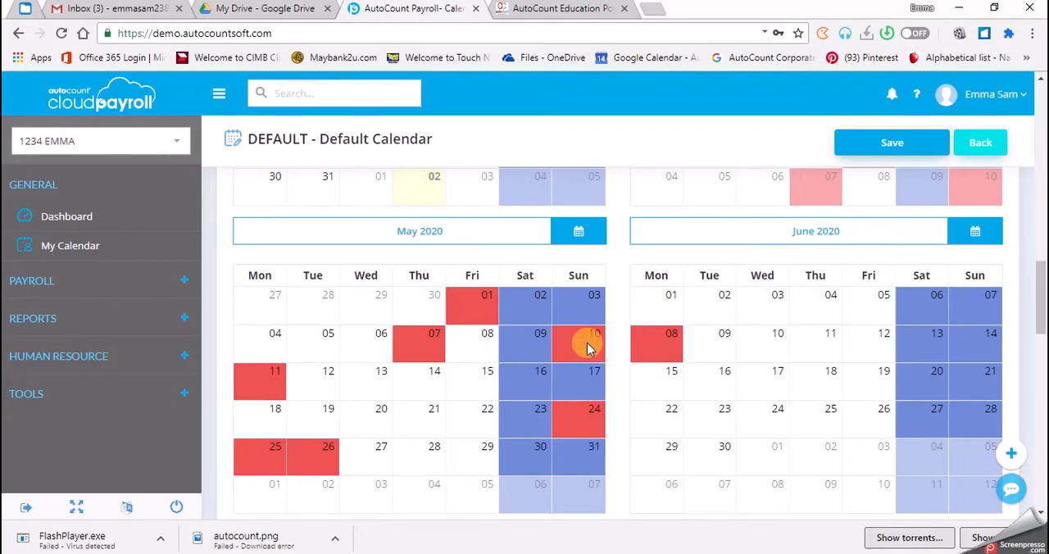
{"action": "mouse_move", "coordinate": [587, 343]}
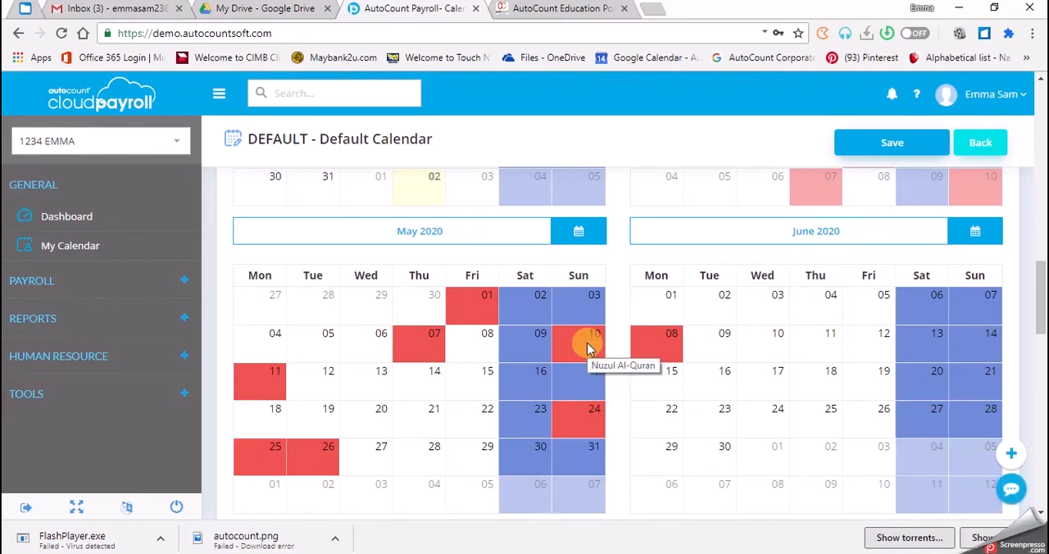
{"action": "mouse_move", "coordinate": [252, 396]}
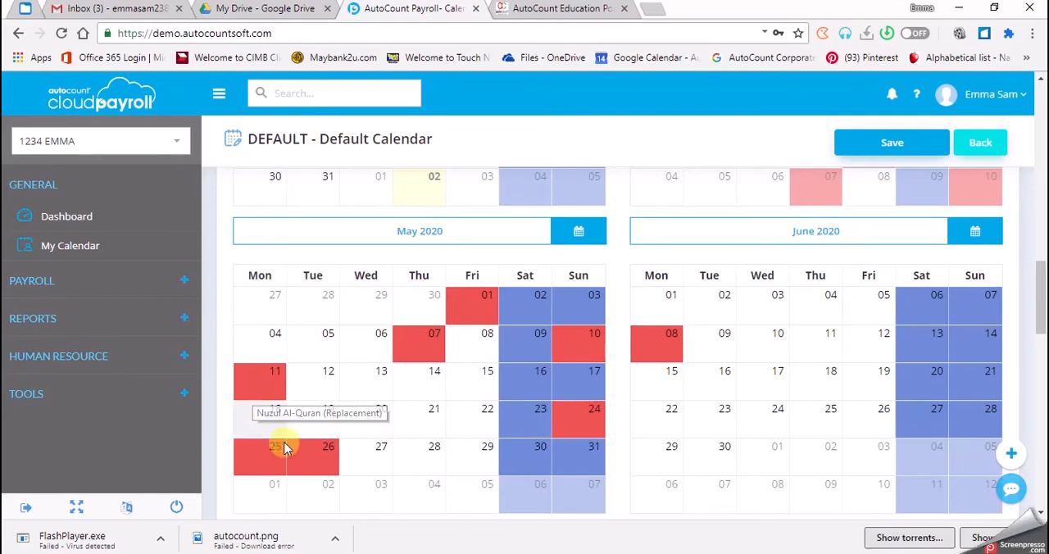
{"action": "mouse_move", "coordinate": [585, 424]}
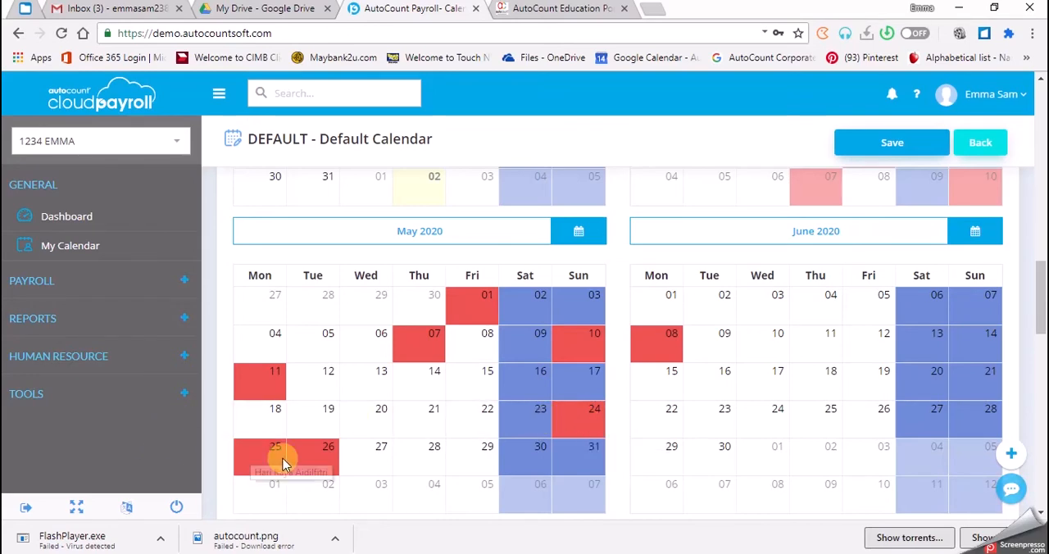
{"action": "mouse_move", "coordinate": [326, 461]}
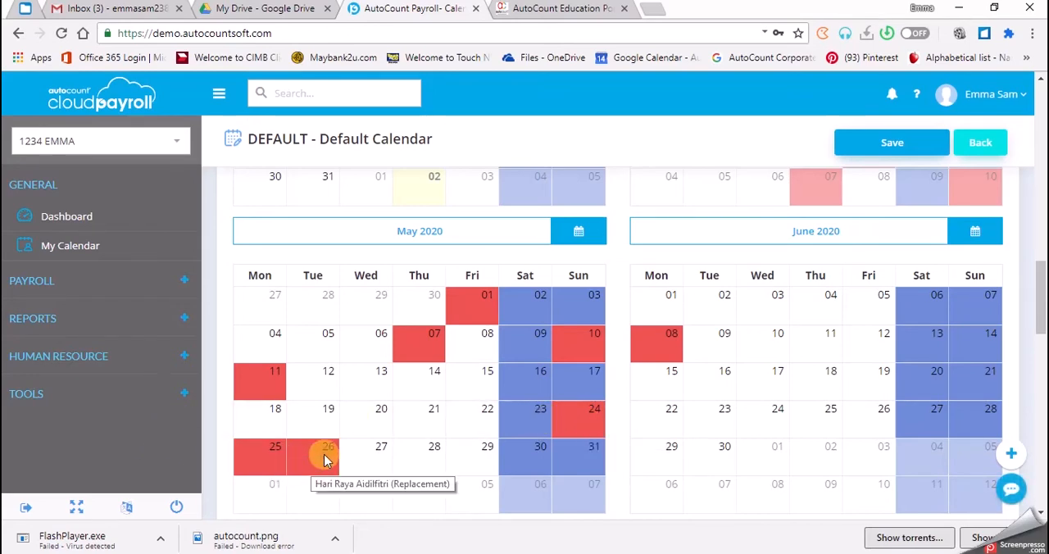
{"action": "mouse_move", "coordinate": [668, 359]}
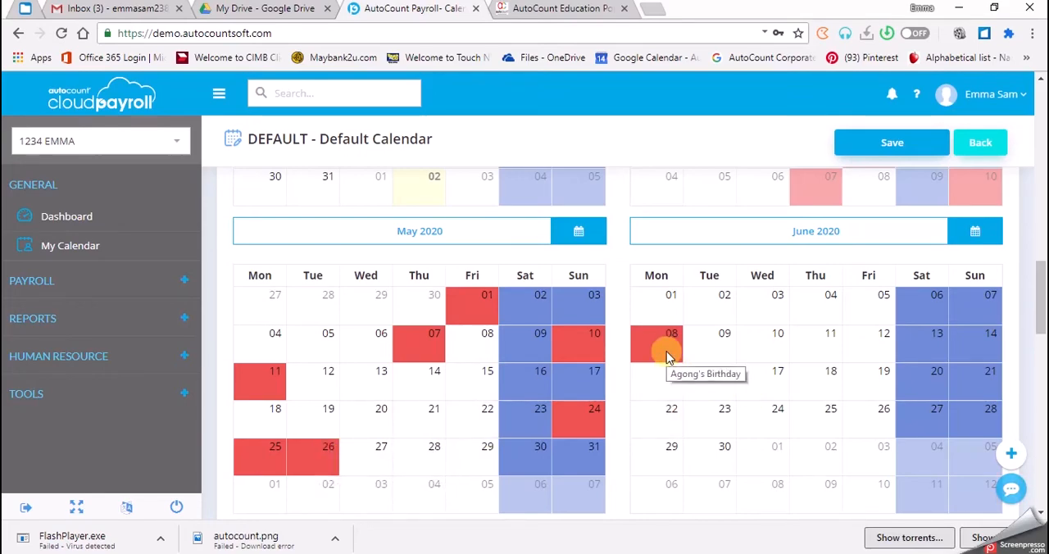
Delete the Hari Raya Haji (2nd Day) holiday entry on 1 August 2020
{"action": "scroll", "coordinate": [667, 358], "scroll_direction": "down", "scroll_amount": 3}
{"action": "scroll", "coordinate": [523, 436], "scroll_direction": "down", "scroll_amount": 1}
{"action": "mouse_move", "coordinate": [481, 460]}
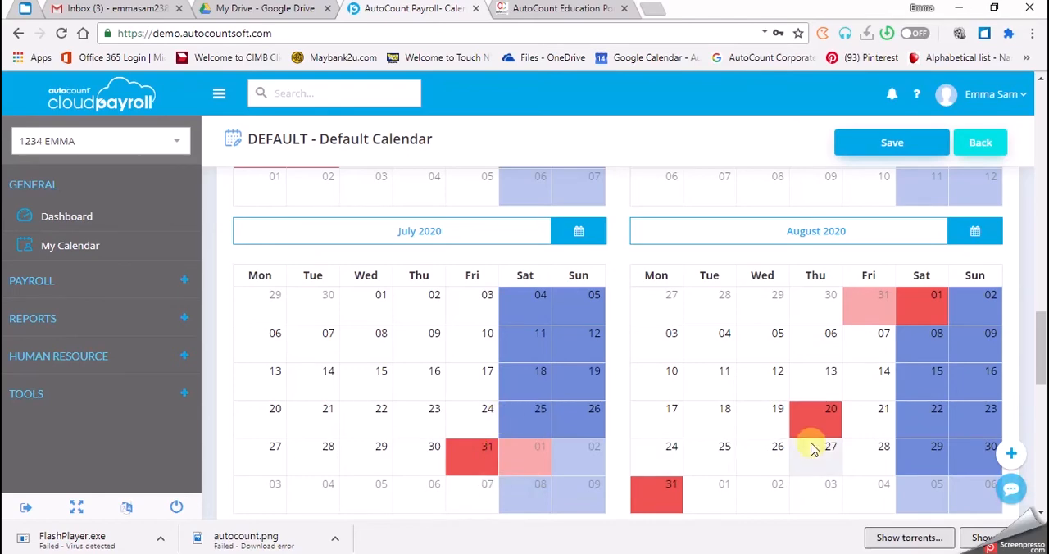
{"action": "mouse_move", "coordinate": [525, 461]}
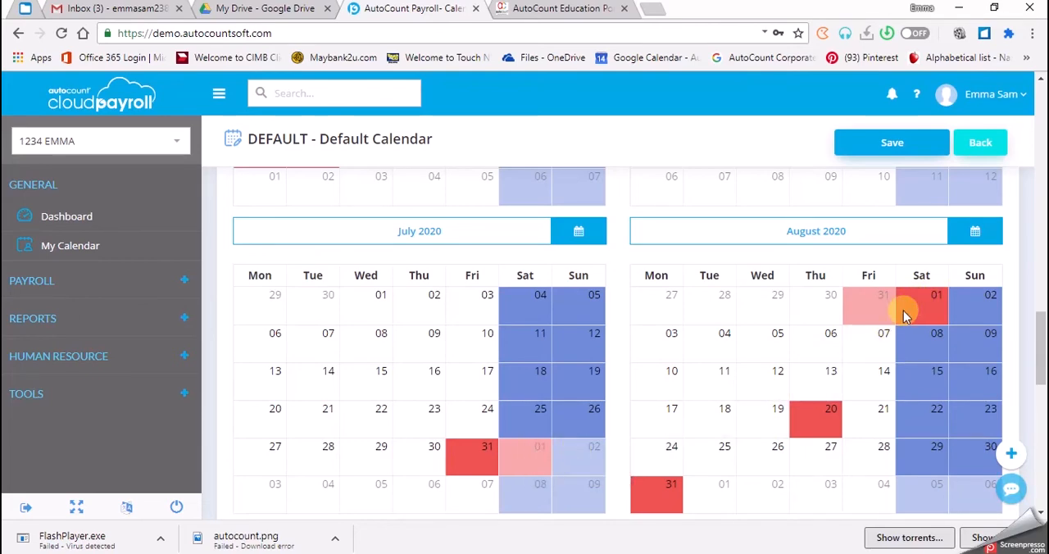
{"action": "mouse_move", "coordinate": [903, 312]}
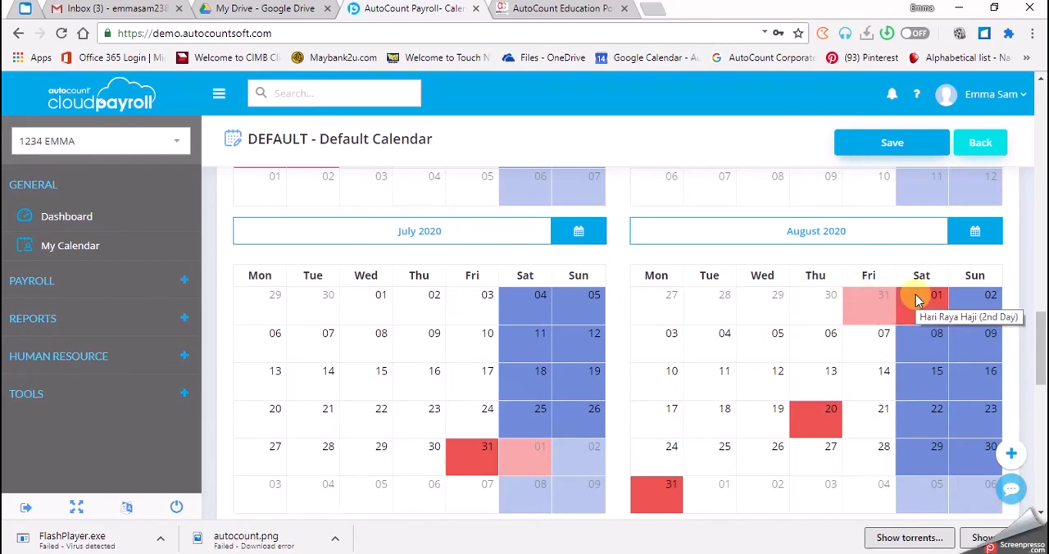
{"action": "right_click", "coordinate": [916, 294]}
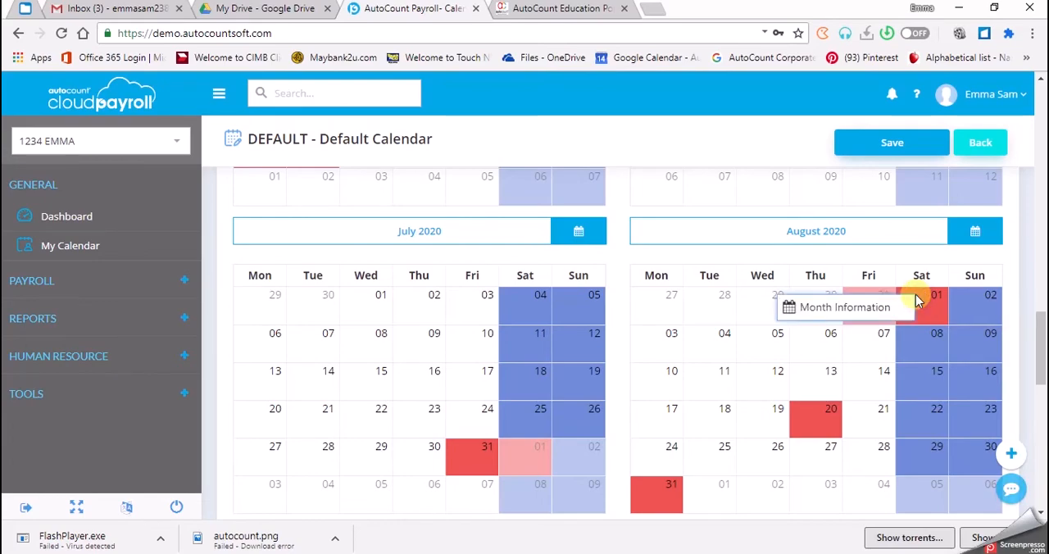
{"action": "right_click", "coordinate": [934, 301]}
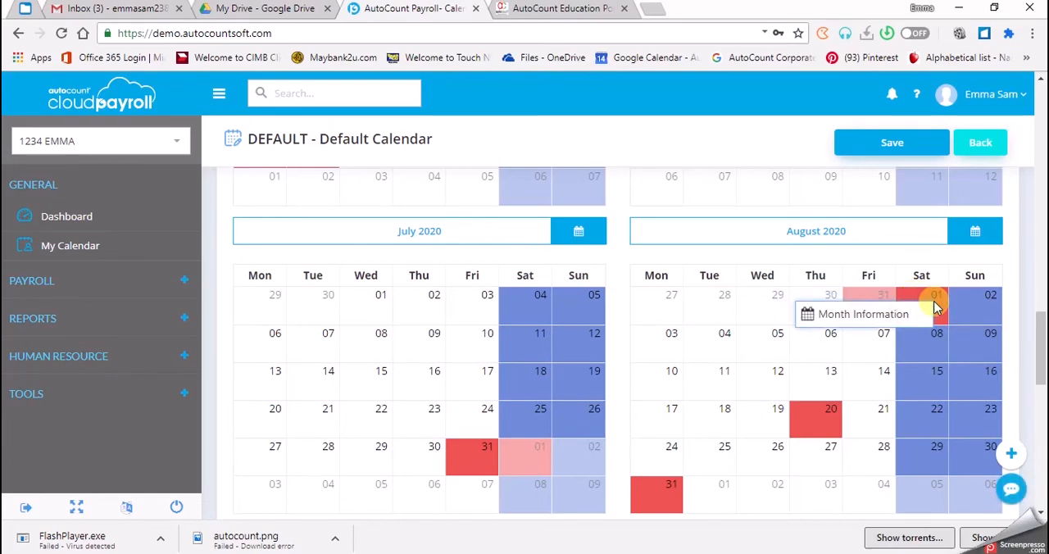
{"action": "left_click", "coordinate": [937, 305]}
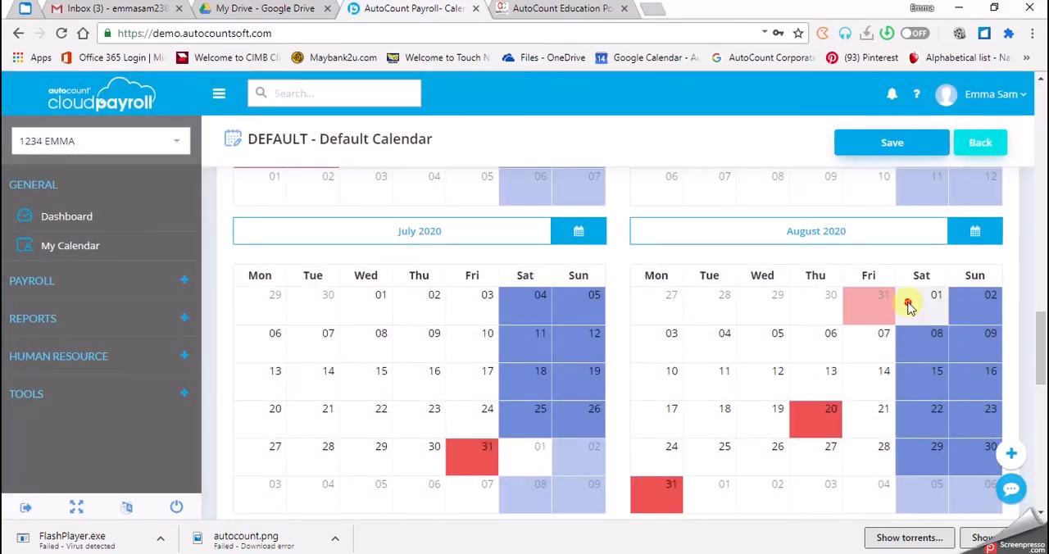
Set 1 August 2020 as a Rest Day with Full Day and save the specific day
{"action": "left_click", "coordinate": [909, 308]}
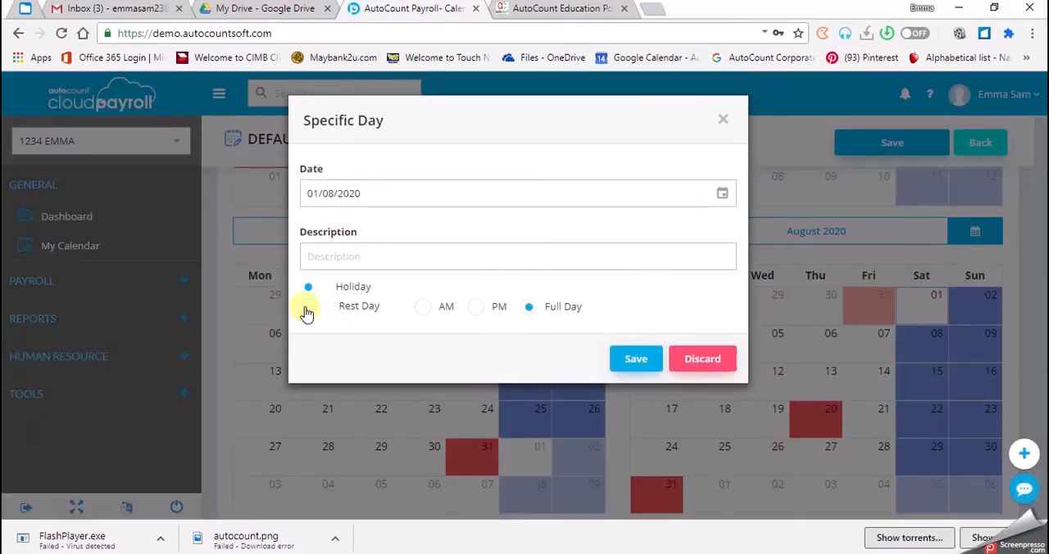
{"action": "left_click", "coordinate": [306, 310]}
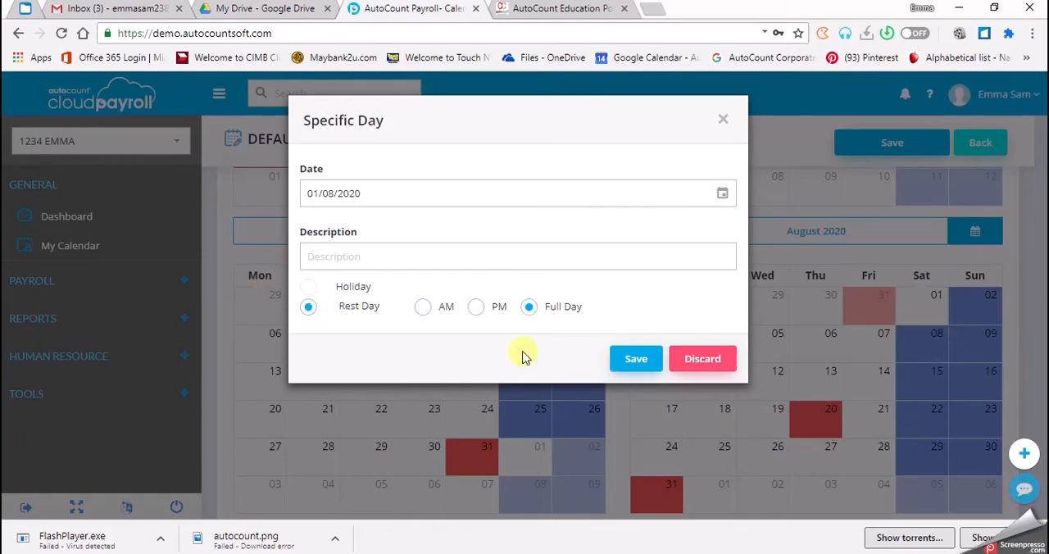
{"action": "left_click", "coordinate": [621, 368]}
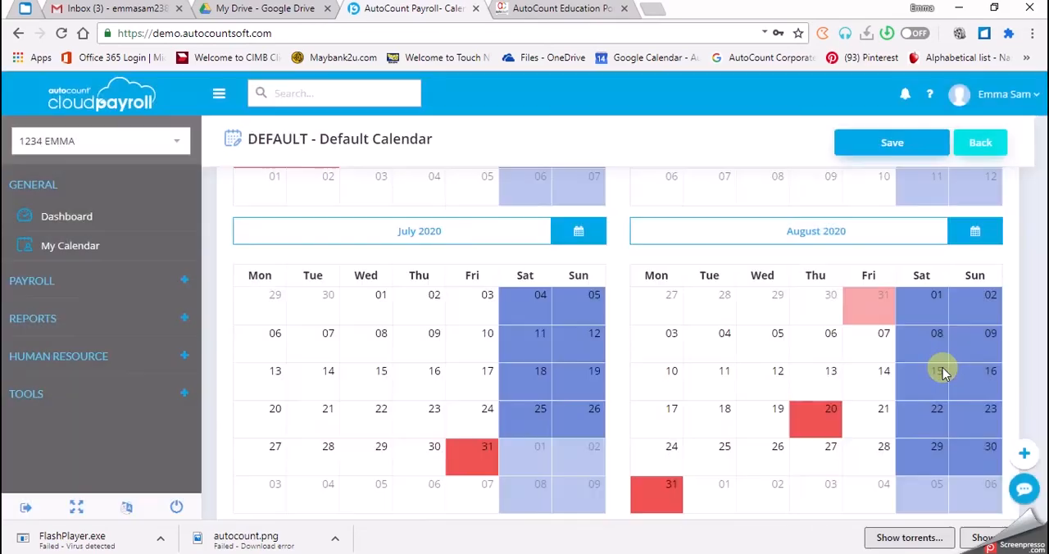
Check the remaining August and September 2020 holidays, including the names shown for 31 August and 9 September
{"action": "mouse_move", "coordinate": [817, 435]}
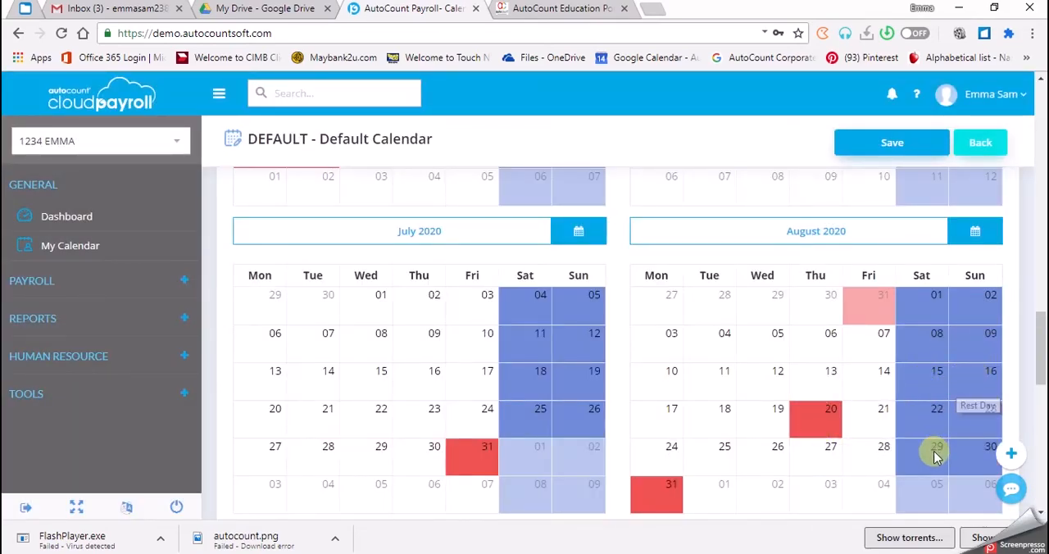
{"action": "scroll", "coordinate": [808, 381], "scroll_direction": "down", "scroll_amount": 1}
{"action": "mouse_move", "coordinate": [814, 346]}
{"action": "scroll", "coordinate": [814, 344], "scroll_direction": "up", "scroll_amount": 1}
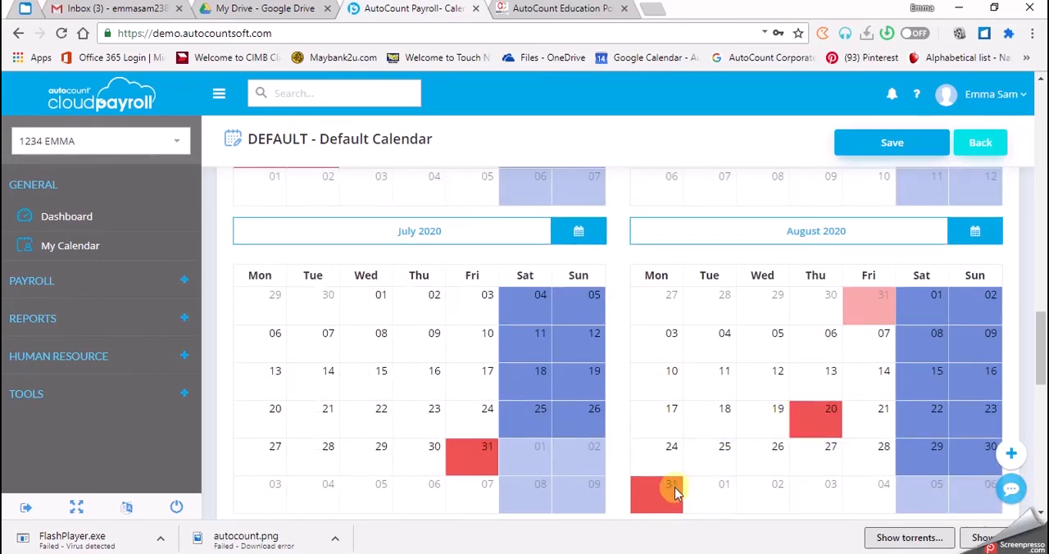
{"action": "mouse_move", "coordinate": [650, 501]}
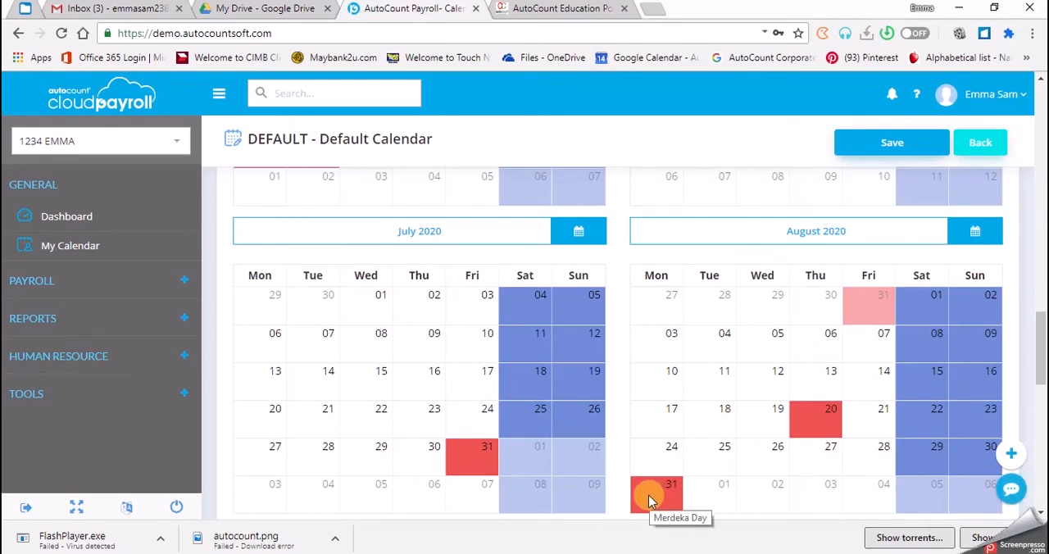
{"action": "scroll", "coordinate": [597, 445], "scroll_direction": "down", "scroll_amount": 2}
{"action": "scroll", "coordinate": [377, 476], "scroll_direction": "down", "scroll_amount": 2}
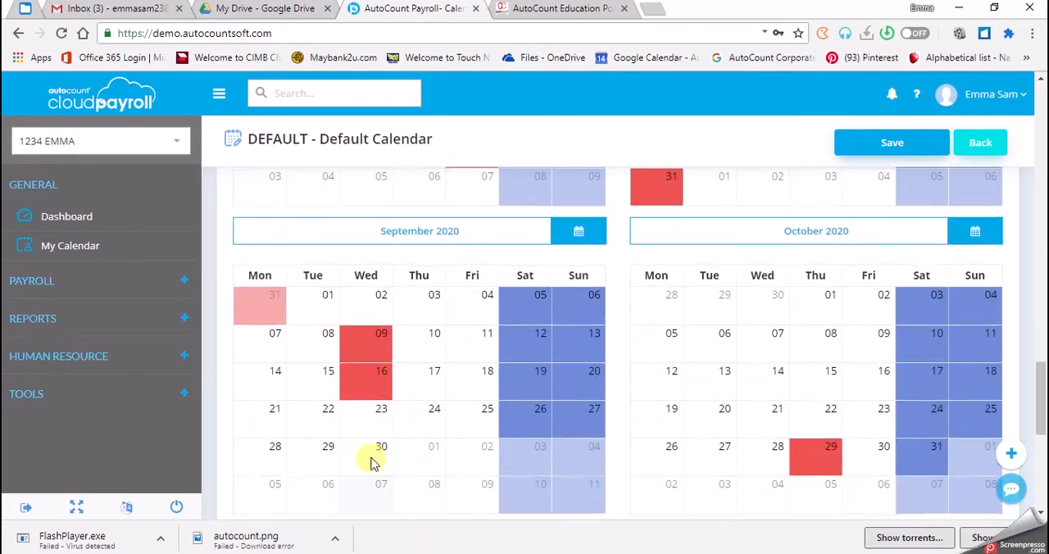
{"action": "mouse_move", "coordinate": [378, 353]}
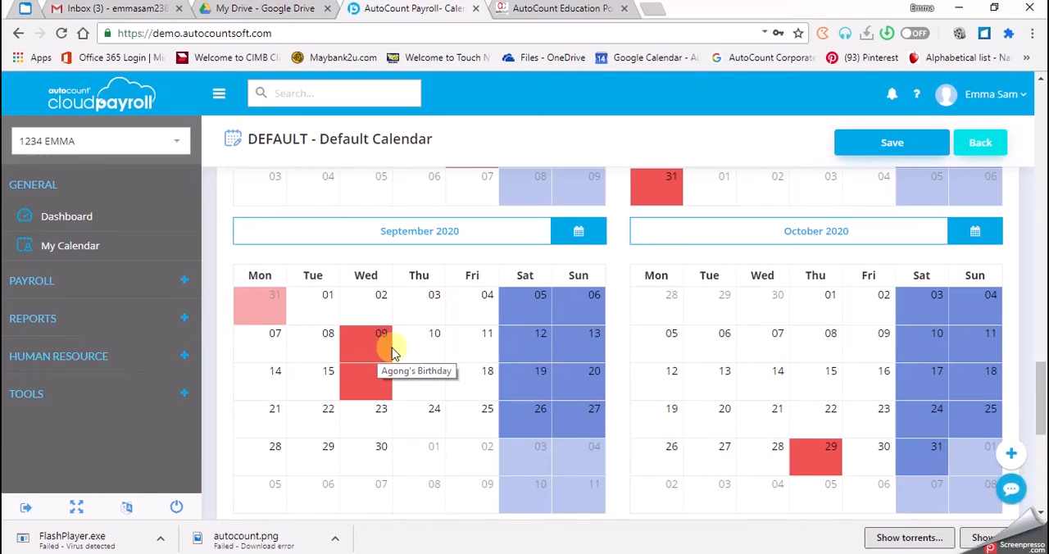
Look through the 2020 public holiday list to compare its selected entries with the dates marked in the calendar
{"action": "scroll", "coordinate": [371, 352], "scroll_direction": "up", "scroll_amount": 1}
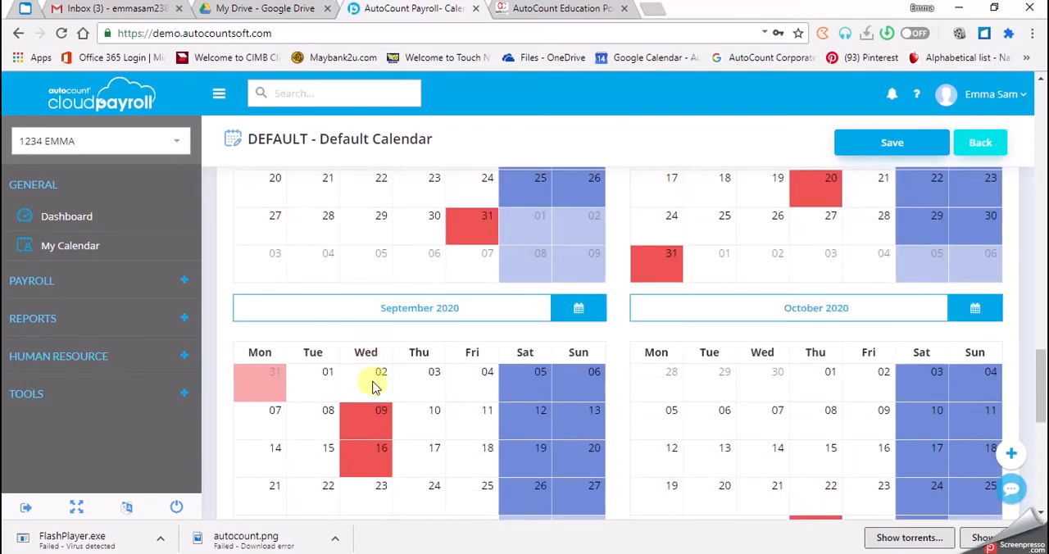
{"action": "scroll", "coordinate": [375, 417], "scroll_direction": "up", "scroll_amount": 1}
{"action": "scroll", "coordinate": [371, 434], "scroll_direction": "up", "scroll_amount": 20}
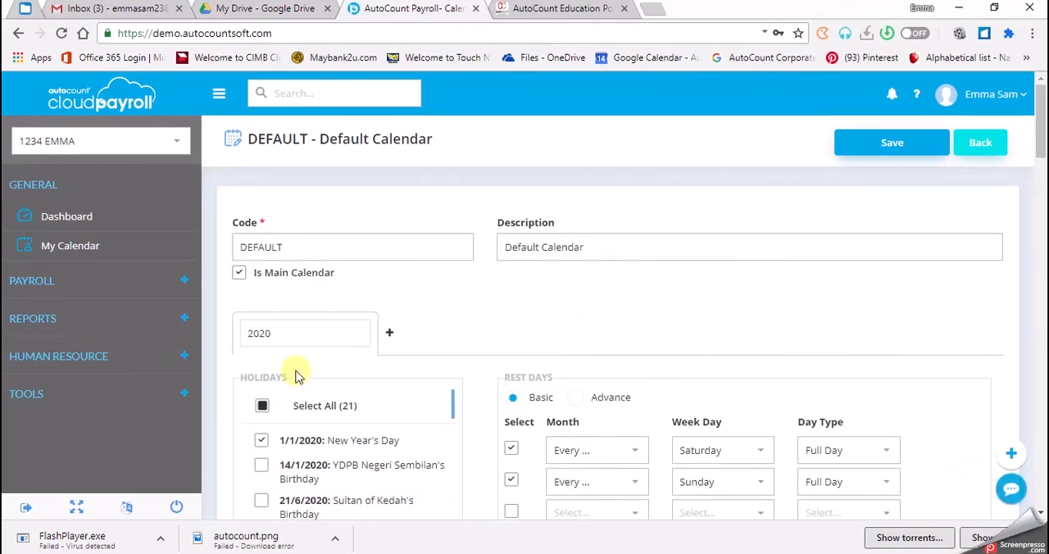
{"action": "scroll", "coordinate": [336, 447], "scroll_direction": "down", "scroll_amount": 1}
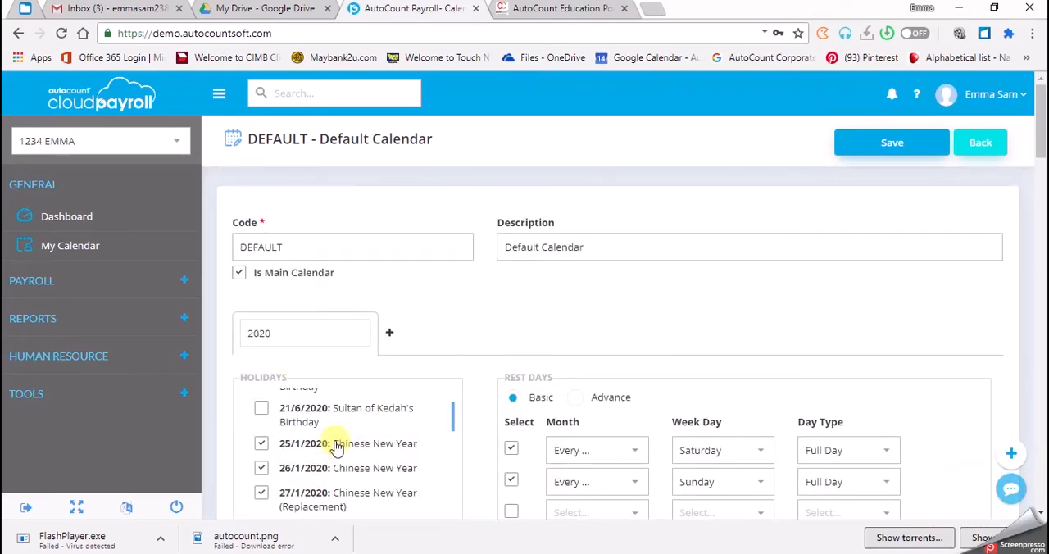
{"action": "scroll", "coordinate": [336, 447], "scroll_direction": "down", "scroll_amount": 10}
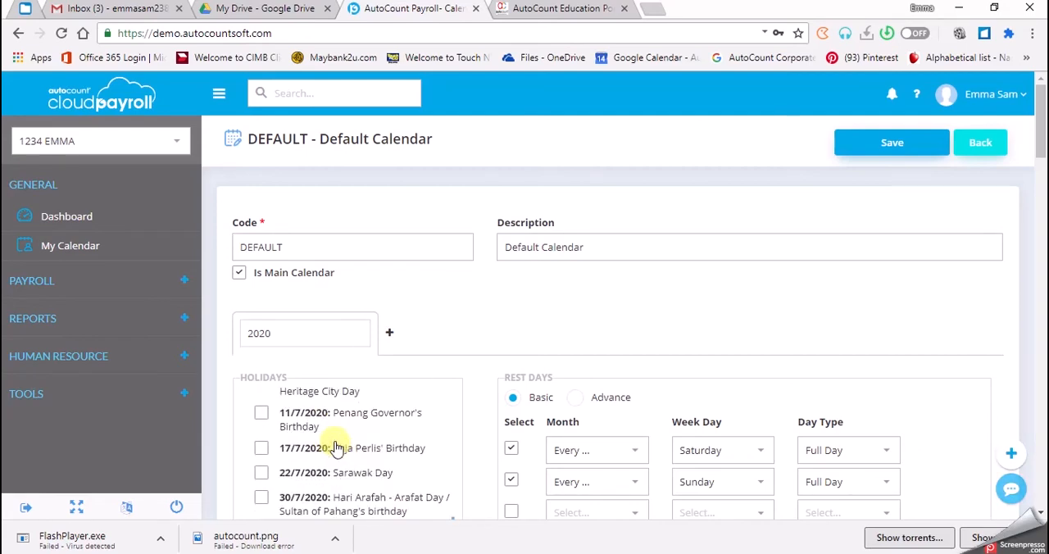
{"action": "scroll", "coordinate": [336, 446], "scroll_direction": "down", "scroll_amount": 3}
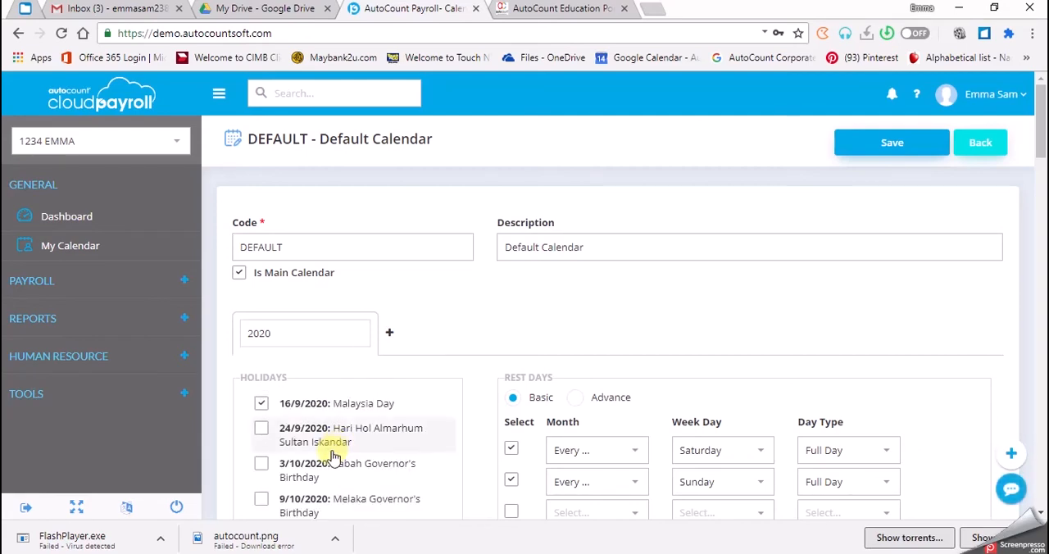
{"action": "scroll", "coordinate": [334, 457], "scroll_direction": "up", "scroll_amount": 3}
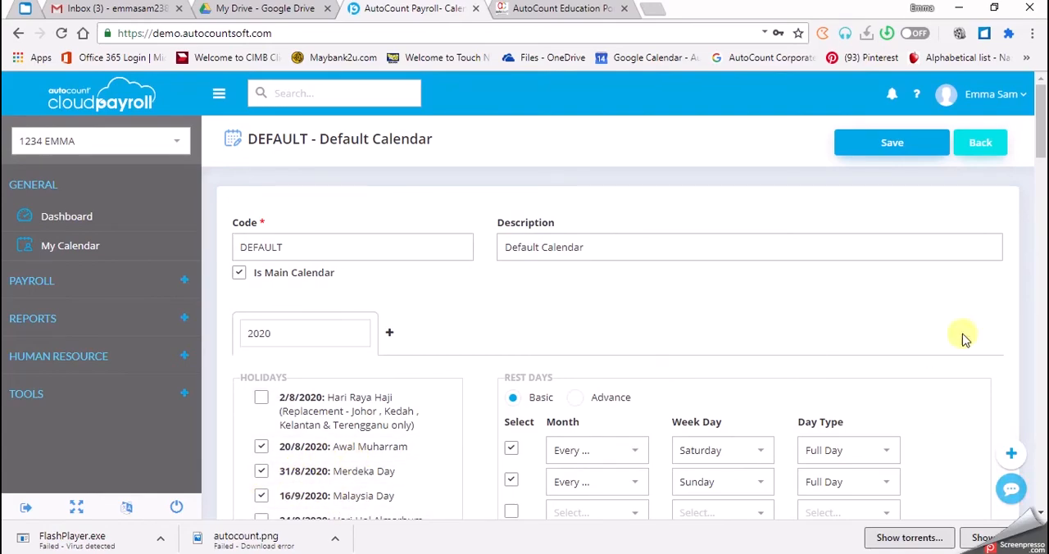
Delete the Agong's Birthday holiday entry on 9 September 2020
{"action": "scroll", "coordinate": [853, 344], "scroll_direction": "down", "scroll_amount": 10}
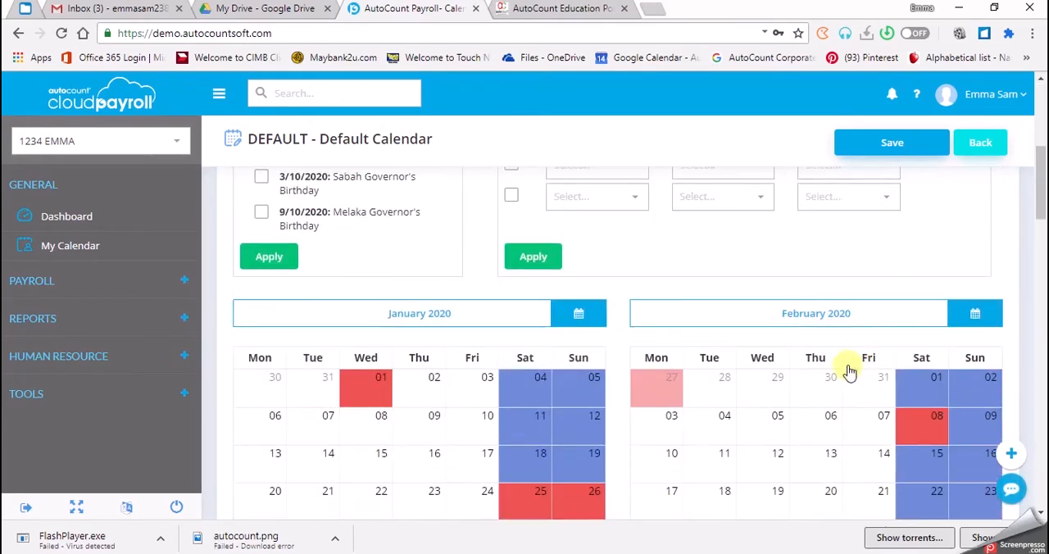
{"action": "scroll", "coordinate": [442, 476], "scroll_direction": "down", "scroll_amount": 8}
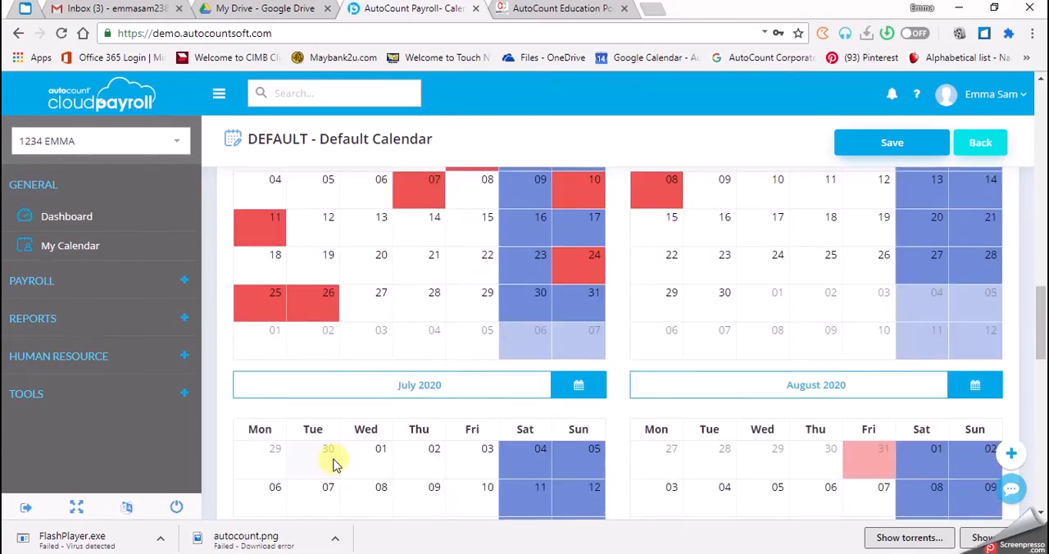
{"action": "scroll", "coordinate": [332, 463], "scroll_direction": "down", "scroll_amount": 5}
{"action": "scroll", "coordinate": [332, 464], "scroll_direction": "up", "scroll_amount": 4}
{"action": "scroll", "coordinate": [332, 464], "scroll_direction": "down", "scroll_amount": 5}
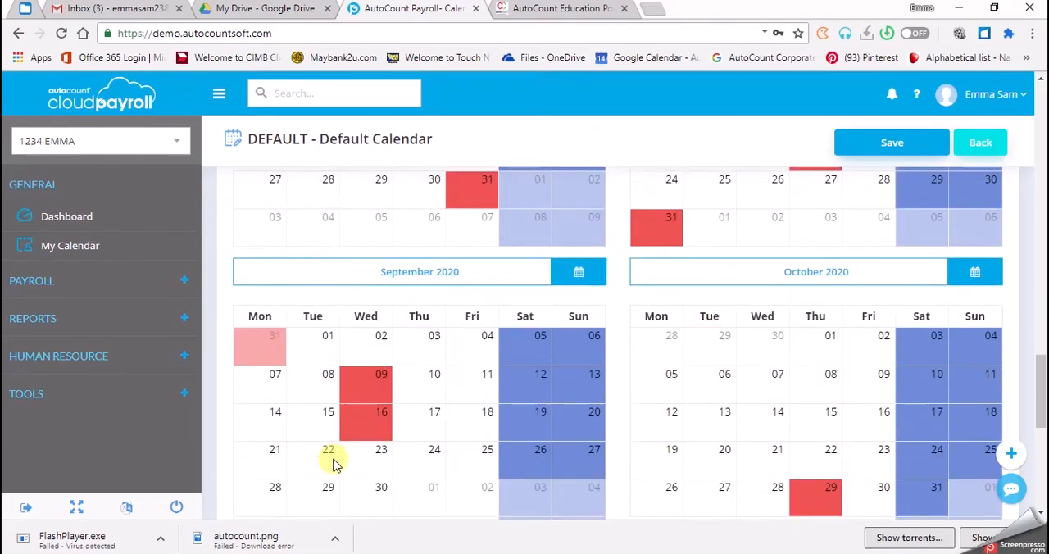
{"action": "scroll", "coordinate": [332, 464], "scroll_direction": "down", "scroll_amount": 1}
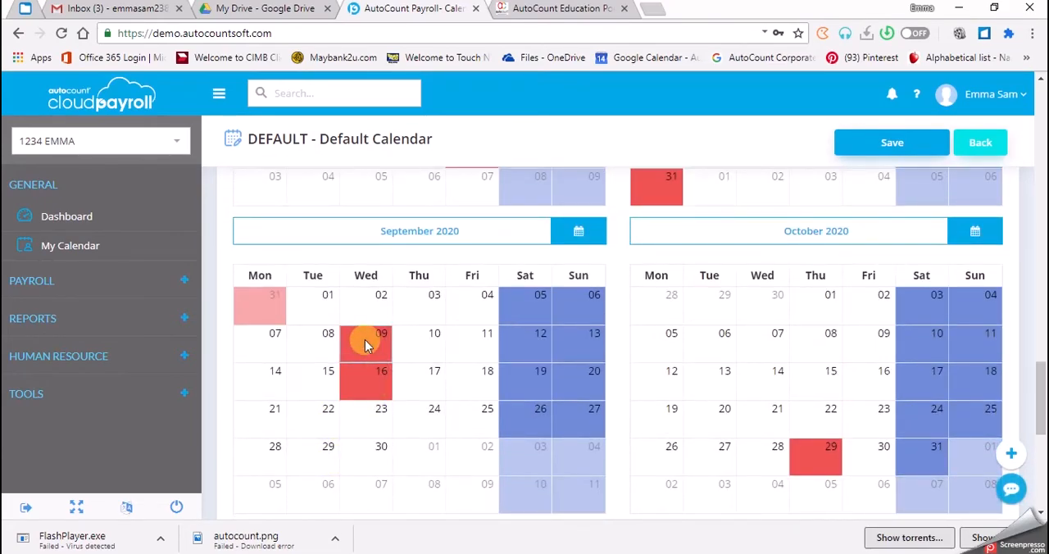
{"action": "left_click", "coordinate": [365, 345]}
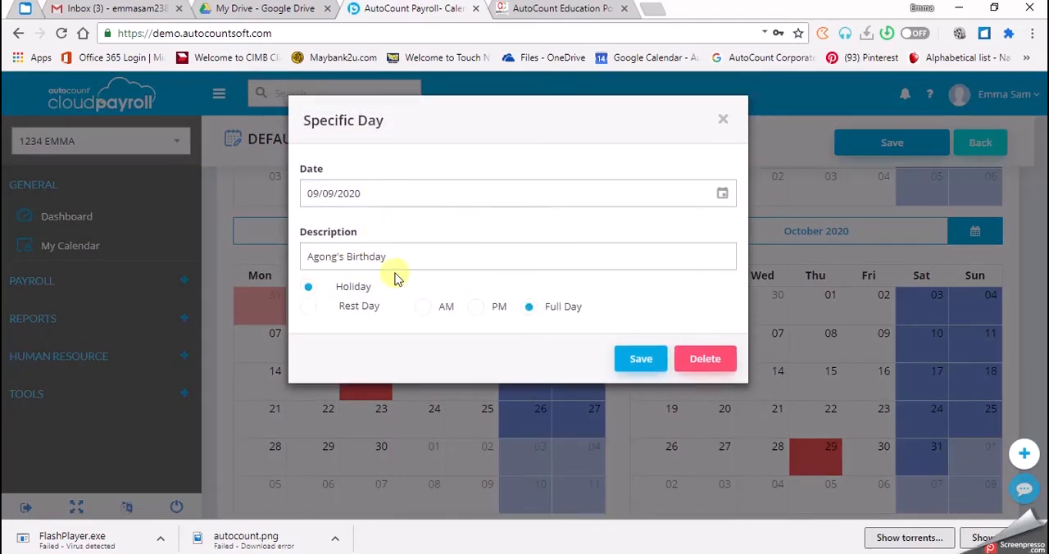
{"action": "left_click", "coordinate": [691, 360]}
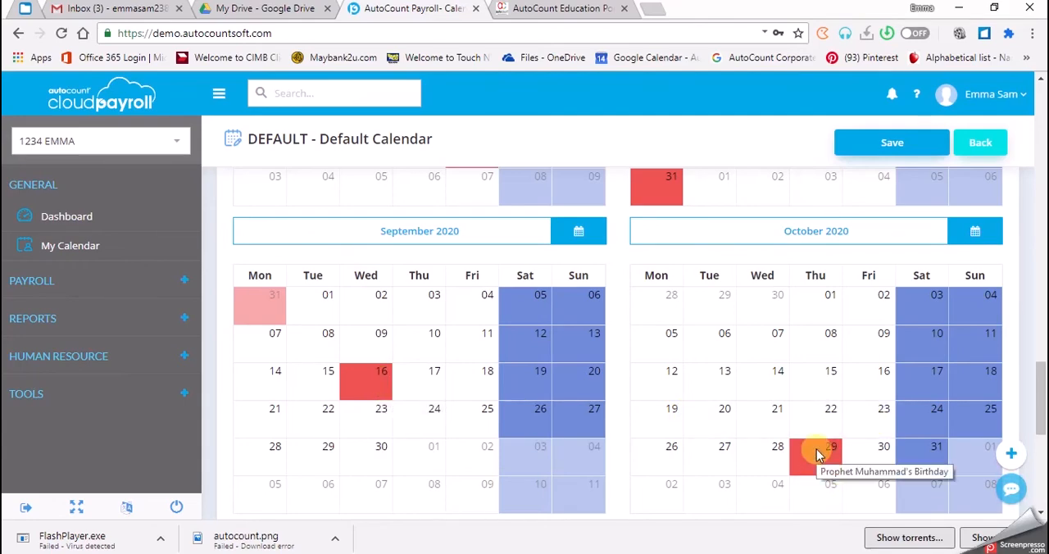
Review the holidays marked from October to December 2020, and look back through the earlier entries in the public holiday list
{"action": "scroll", "coordinate": [816, 449], "scroll_direction": "down", "scroll_amount": 3}
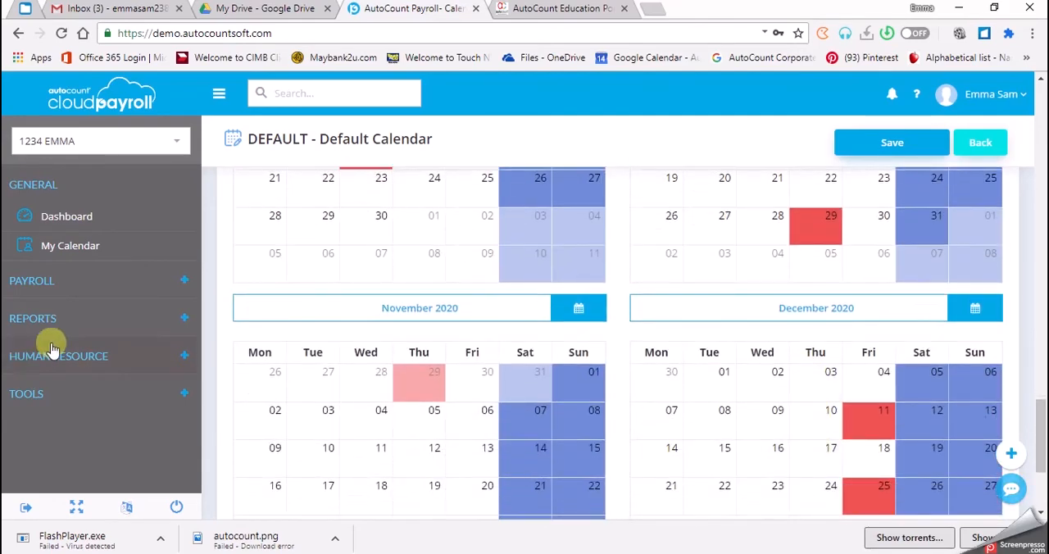
{"action": "scroll", "coordinate": [304, 344], "scroll_direction": "down", "scroll_amount": 1}
{"action": "scroll", "coordinate": [305, 342], "scroll_direction": "down", "scroll_amount": 1}
{"action": "scroll", "coordinate": [309, 344], "scroll_direction": "up", "scroll_amount": 2}
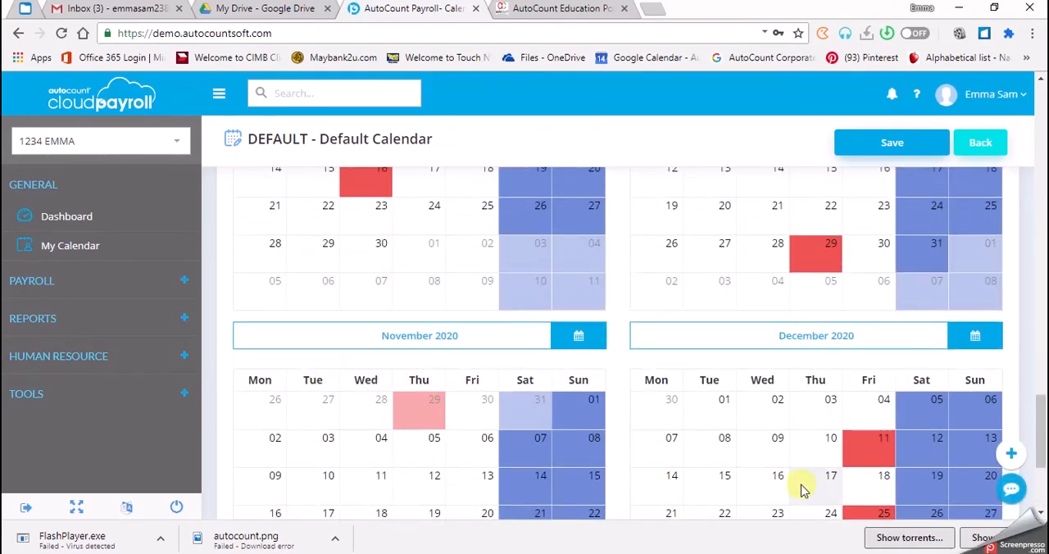
{"action": "scroll", "coordinate": [794, 456], "scroll_direction": "down", "scroll_amount": 1}
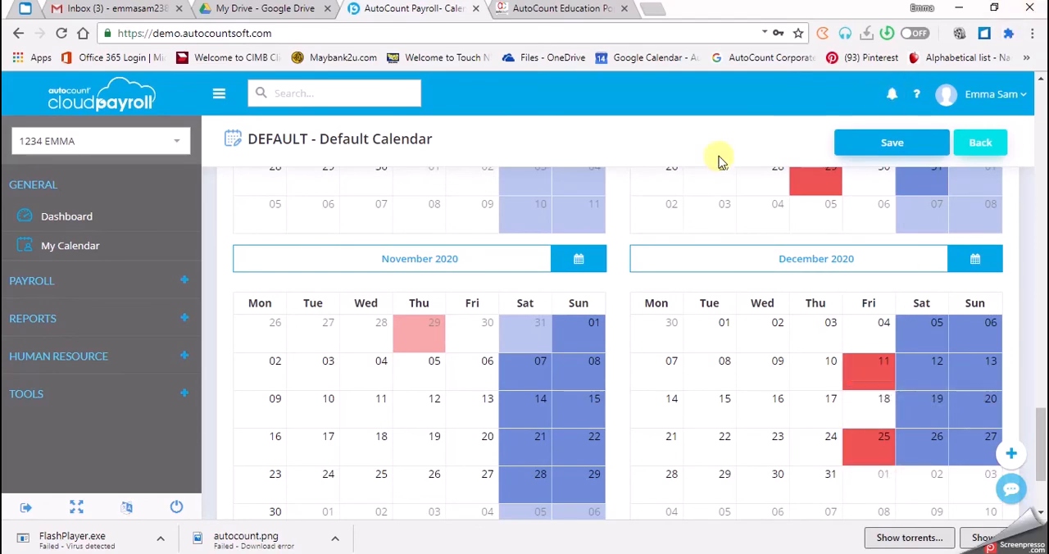
{"action": "scroll", "coordinate": [363, 356], "scroll_direction": "up", "scroll_amount": 7}
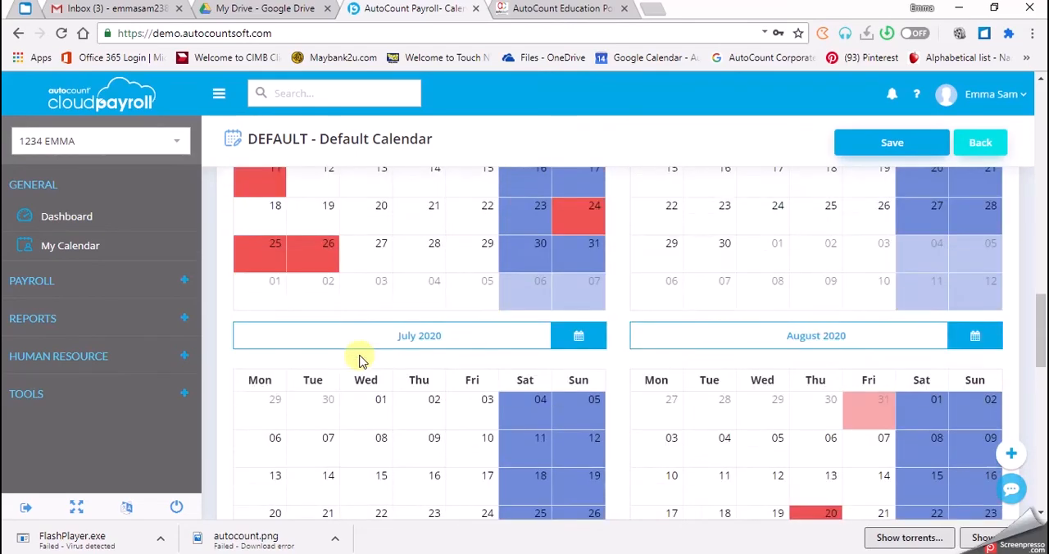
{"action": "scroll", "coordinate": [363, 361], "scroll_direction": "up", "scroll_amount": 7}
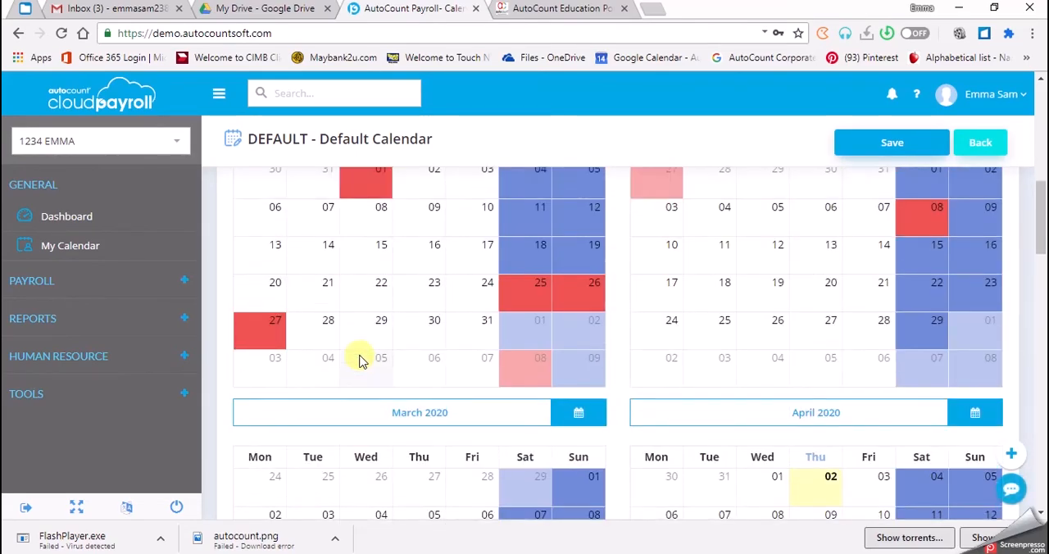
{"action": "scroll", "coordinate": [363, 361], "scroll_direction": "up", "scroll_amount": 5}
{"action": "scroll", "coordinate": [345, 295], "scroll_direction": "up", "scroll_amount": 3}
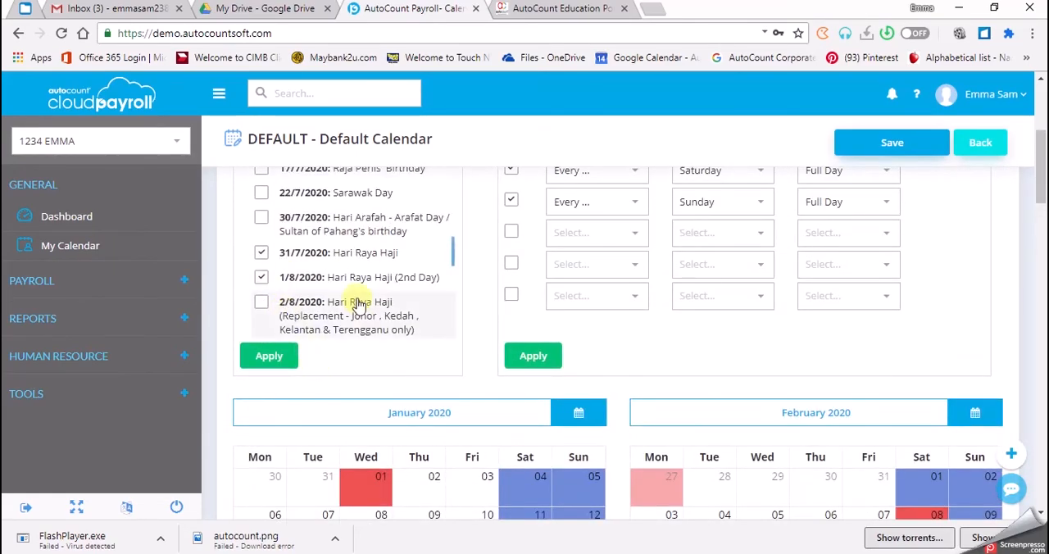
{"action": "scroll", "coordinate": [358, 304], "scroll_direction": "up", "scroll_amount": 6}
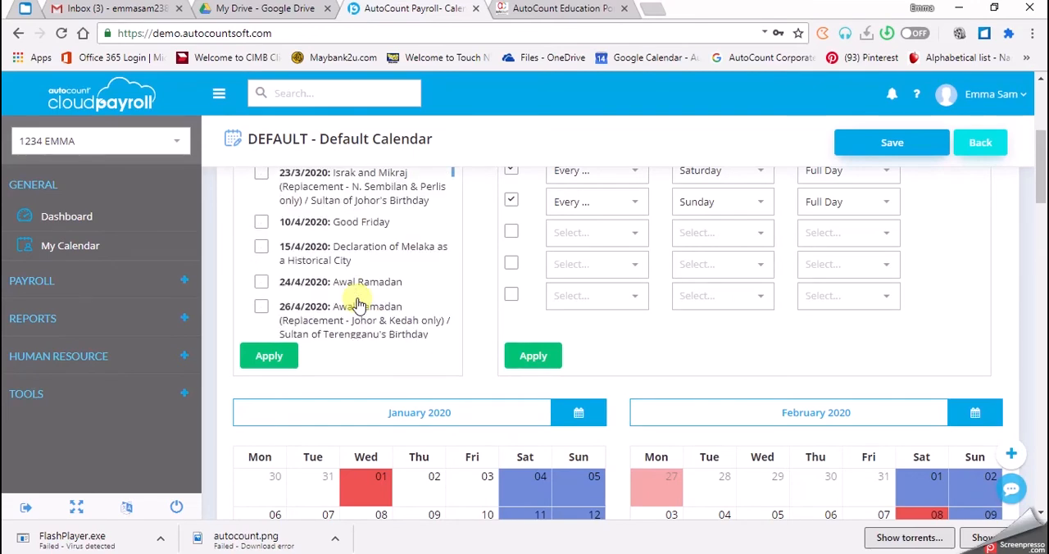
{"action": "scroll", "coordinate": [359, 305], "scroll_direction": "up", "scroll_amount": 2}
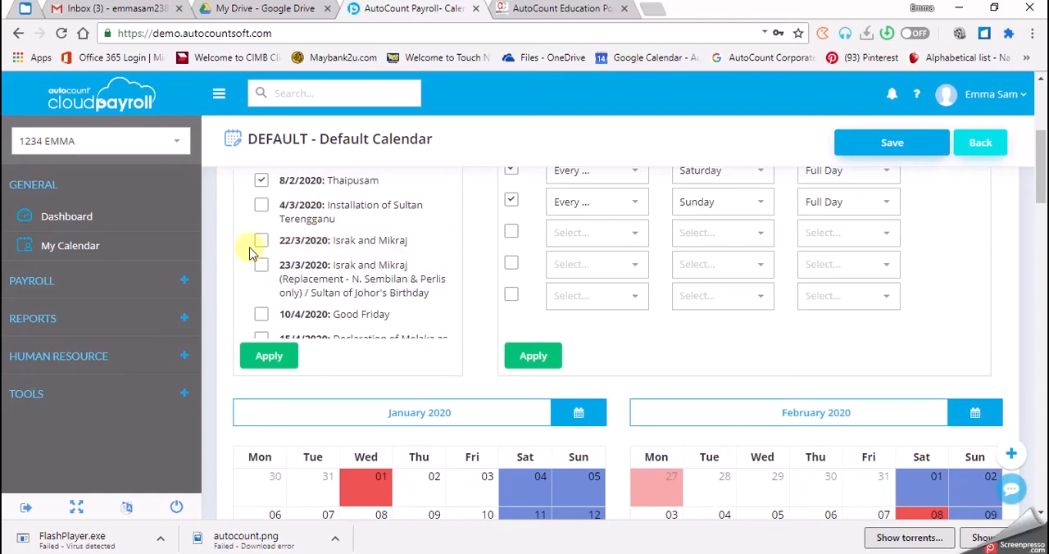
{"action": "scroll", "coordinate": [328, 241], "scroll_direction": "up", "scroll_amount": 1}
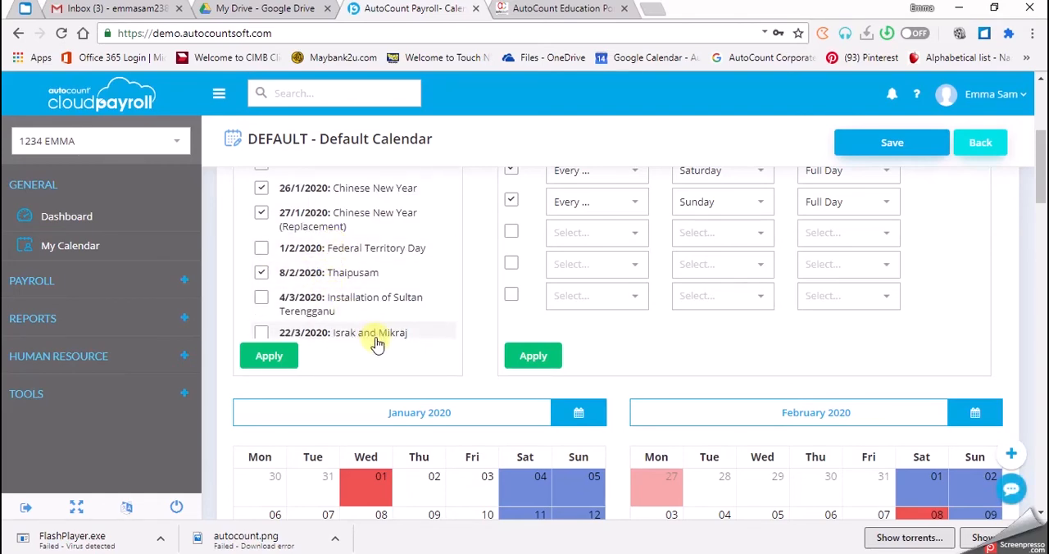
Look over the marked holidays and weekend rest days across the 2020 calendar months, ending at January and February
{"action": "scroll", "coordinate": [346, 277], "scroll_direction": "down", "scroll_amount": 3}
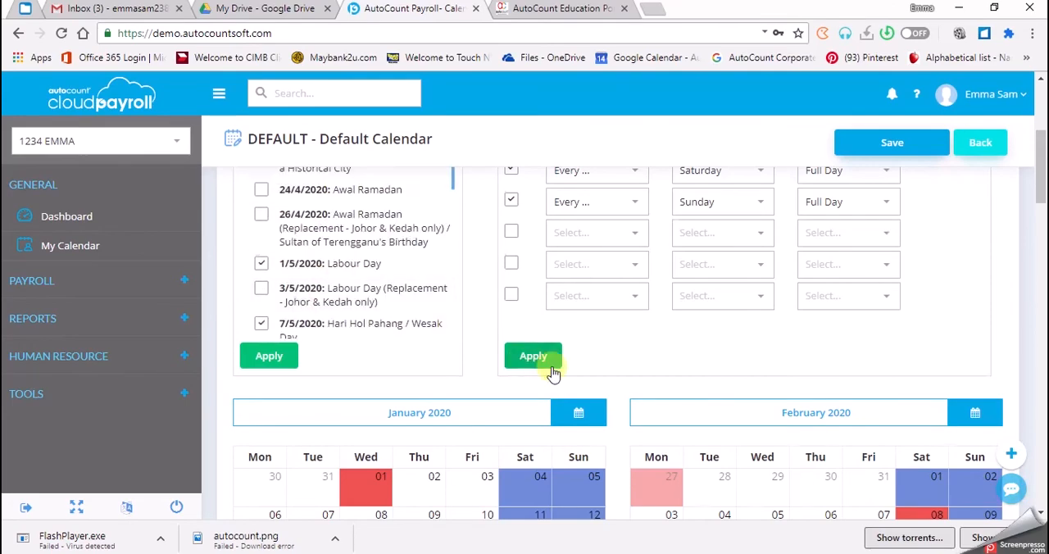
{"action": "scroll", "coordinate": [540, 367], "scroll_direction": "down", "scroll_amount": 3}
{"action": "scroll", "coordinate": [551, 376], "scroll_direction": "down", "scroll_amount": 10}
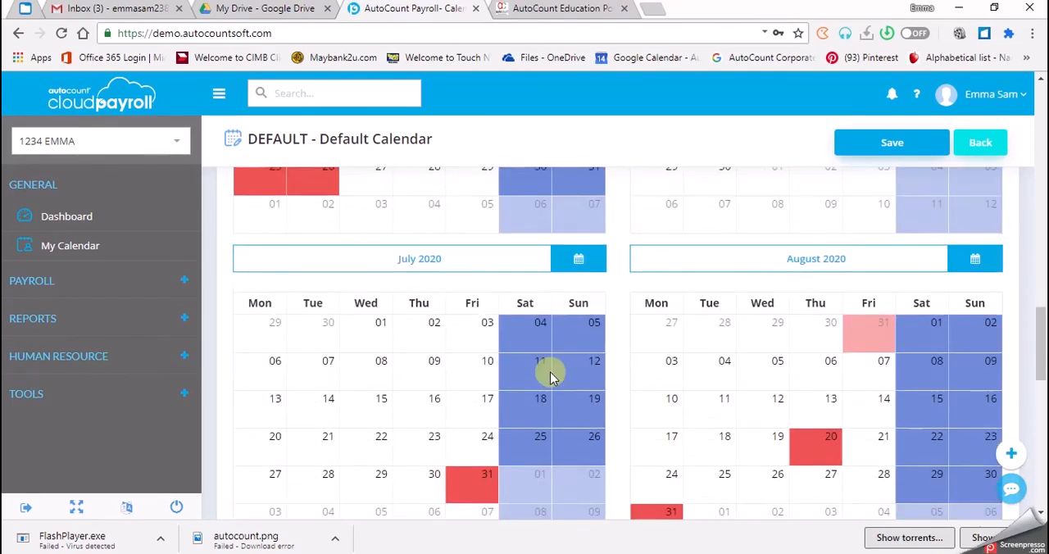
{"action": "scroll", "coordinate": [551, 377], "scroll_direction": "down", "scroll_amount": 1}
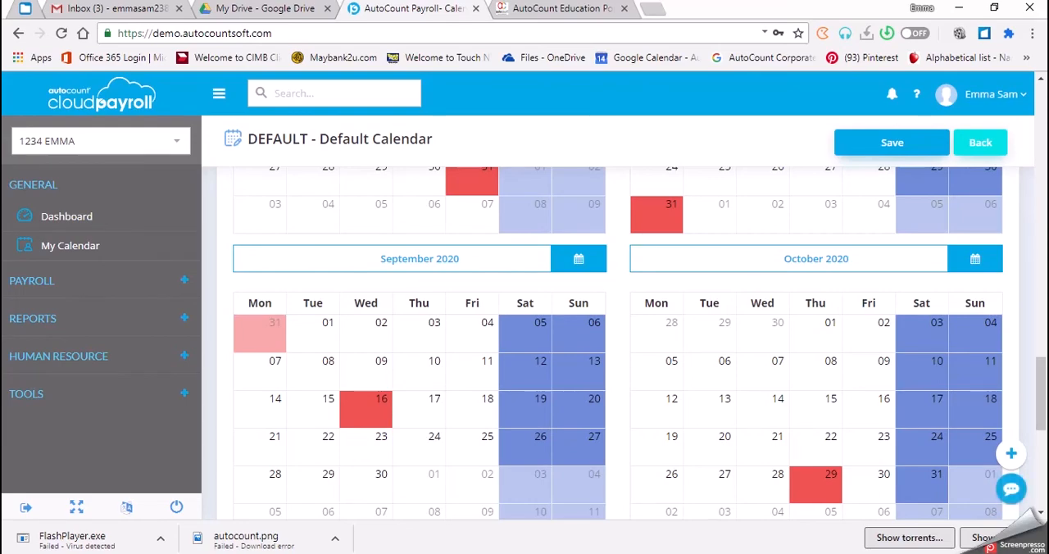
{"action": "scroll", "coordinate": [374, 281], "scroll_direction": "up", "scroll_amount": 10}
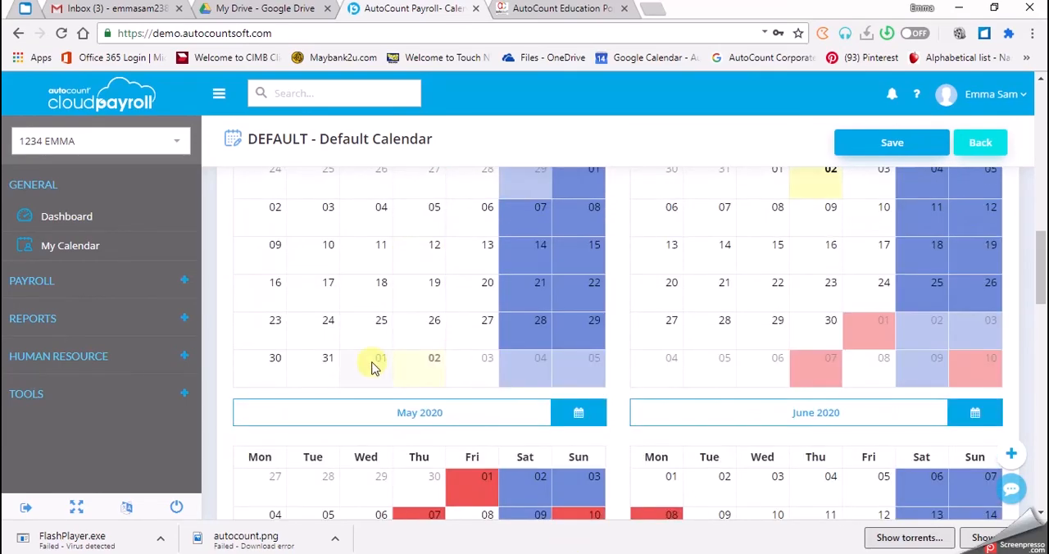
{"action": "scroll", "coordinate": [374, 367], "scroll_direction": "up", "scroll_amount": 10}
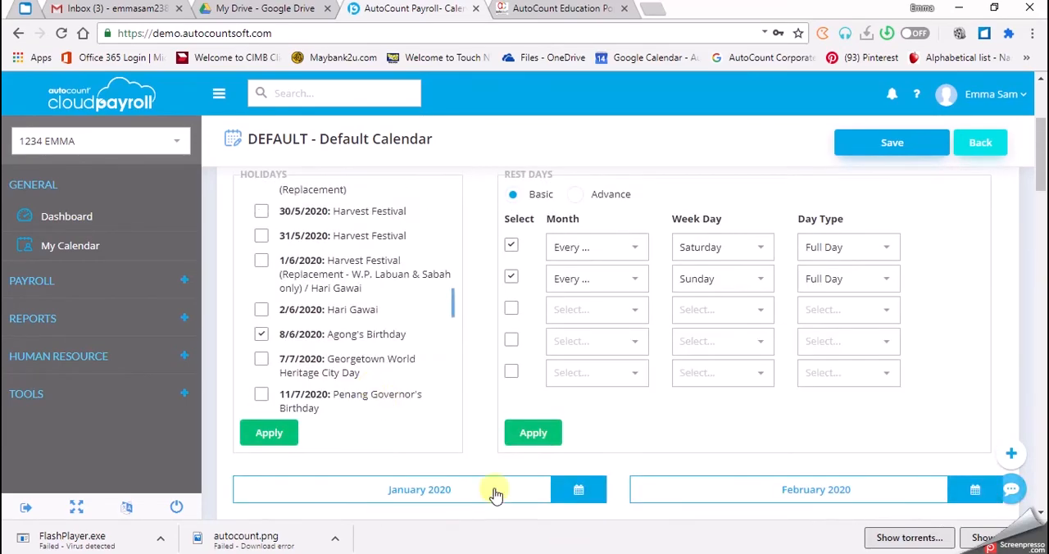
{"action": "scroll", "coordinate": [500, 491], "scroll_direction": "down", "scroll_amount": 5}
{"action": "scroll", "coordinate": [514, 324], "scroll_direction": "up", "scroll_amount": 1}
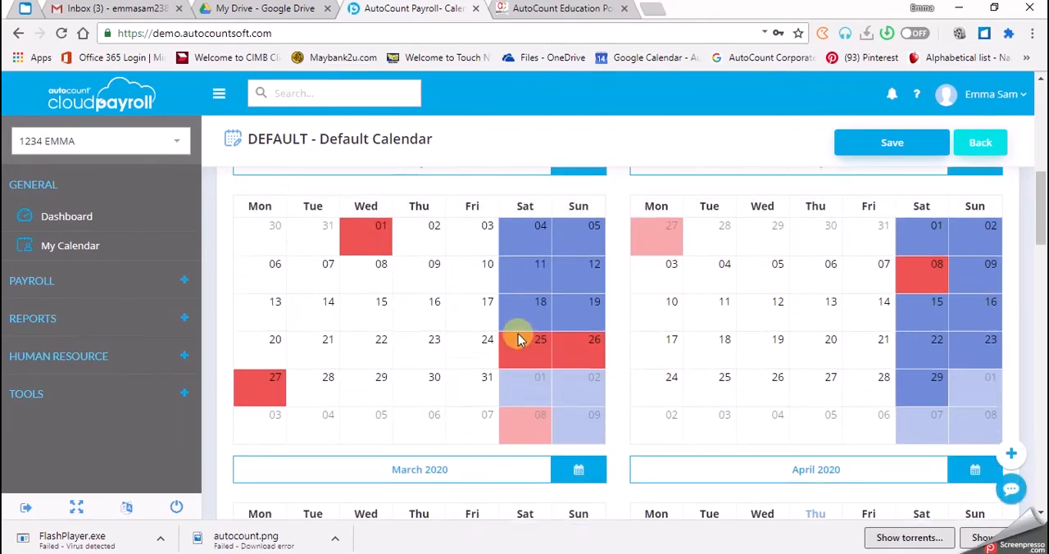
{"action": "scroll", "coordinate": [518, 340], "scroll_direction": "up", "scroll_amount": 1}
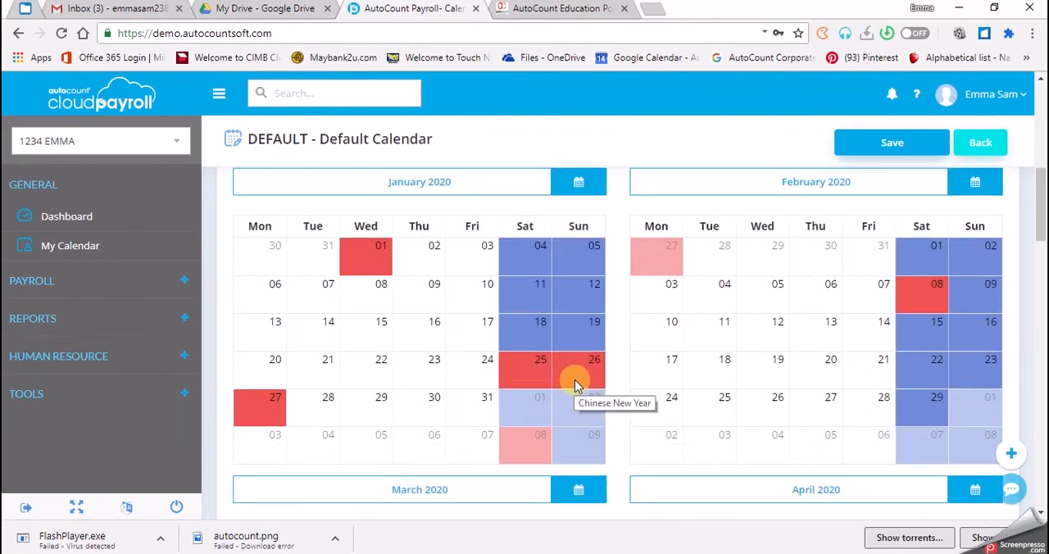
Check the Chinese New Year (Replacement) entry on 27 January 2020 and save the specific day
{"action": "left_click", "coordinate": [257, 420]}
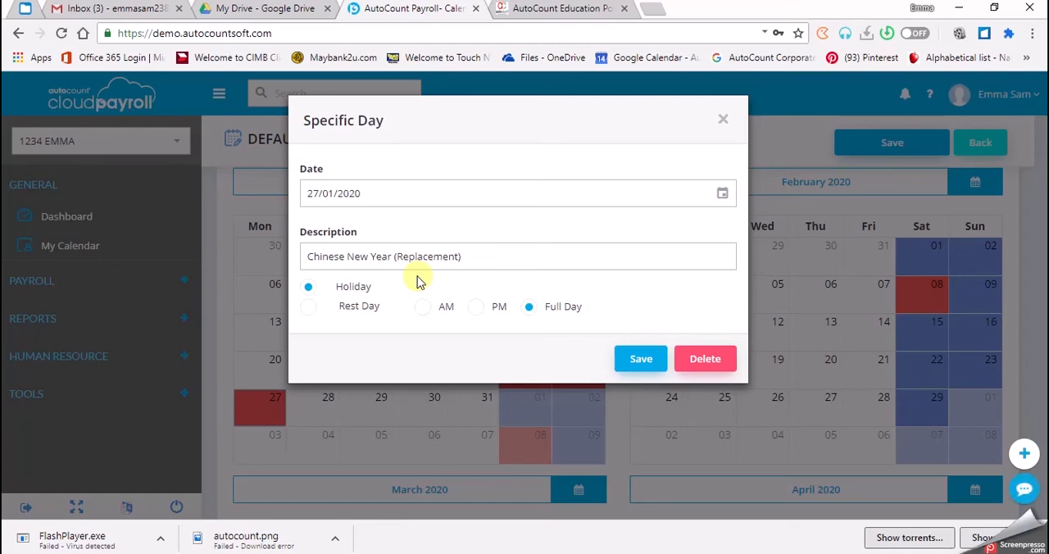
{"action": "left_click", "coordinate": [407, 257]}
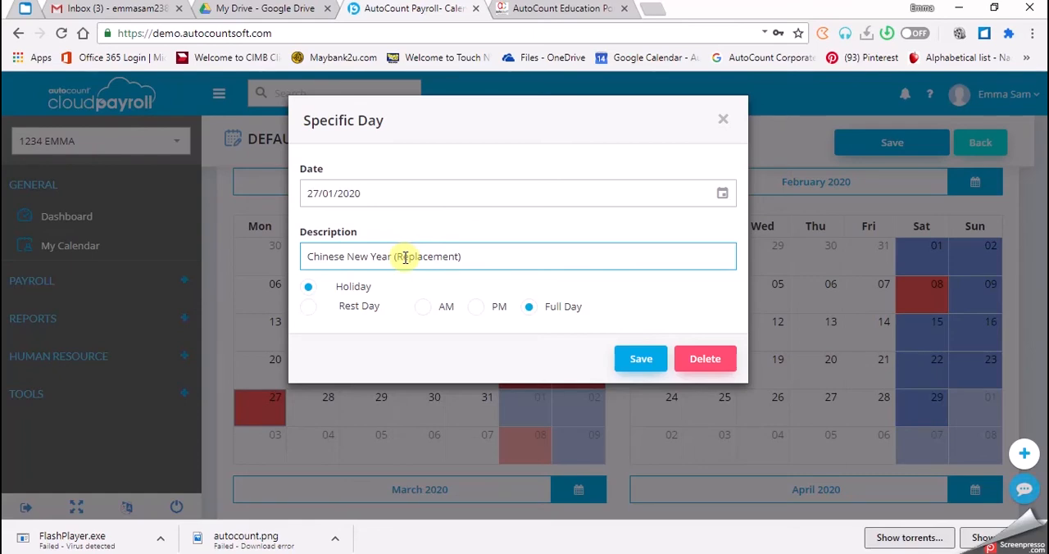
{"action": "left_click", "coordinate": [703, 365]}
{"action": "left_click", "coordinate": [651, 368]}
{"action": "left_click", "coordinate": [643, 369]}
{"action": "left_click", "coordinate": [643, 369]}
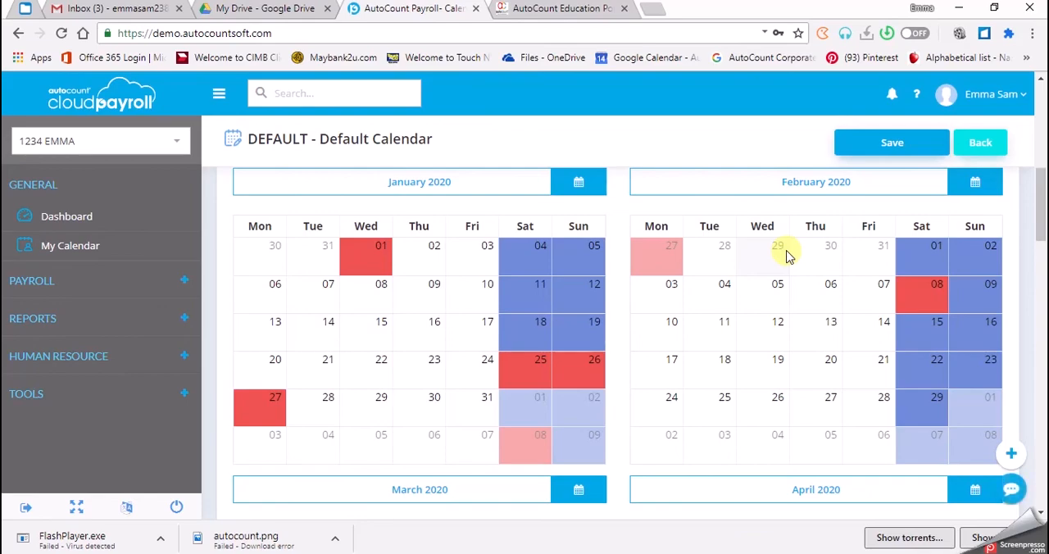
Review January 2020's first half days, working hours per day and specific working days, apply these settings to all months and save them
{"action": "left_click_drag", "start_coordinate": [1039, 194], "coordinate": [1044, 172]}
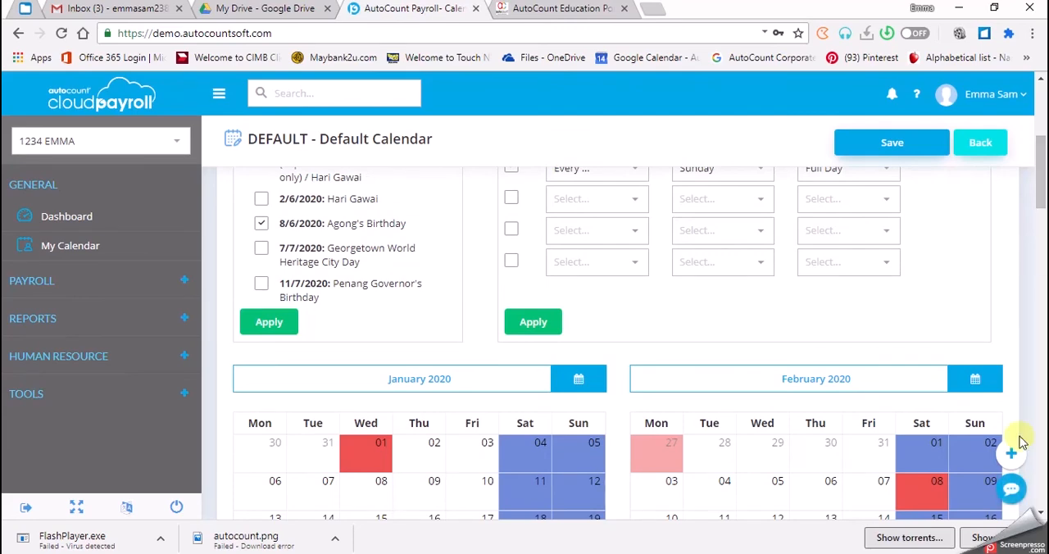
{"action": "left_click", "coordinate": [943, 393]}
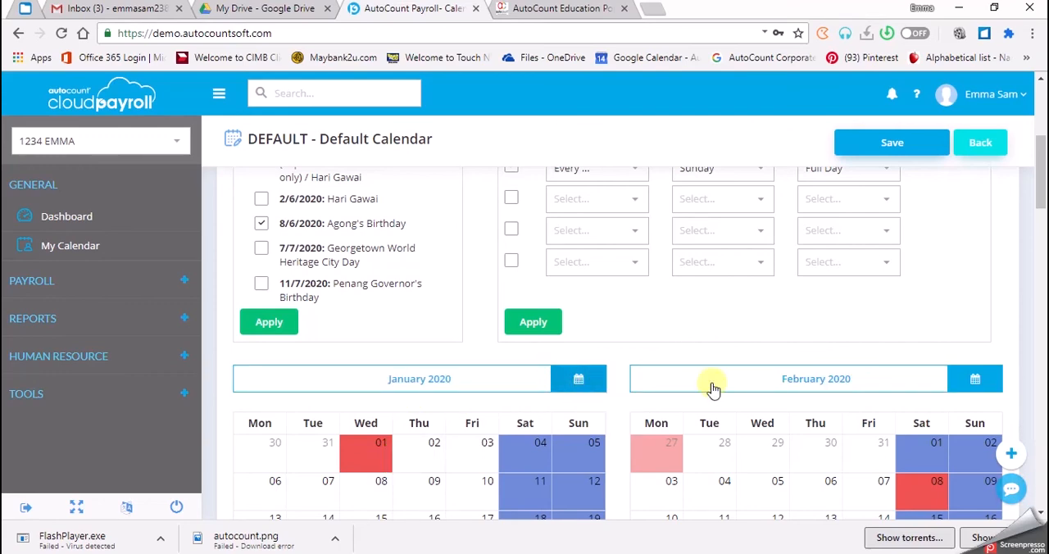
{"action": "left_click", "coordinate": [581, 391]}
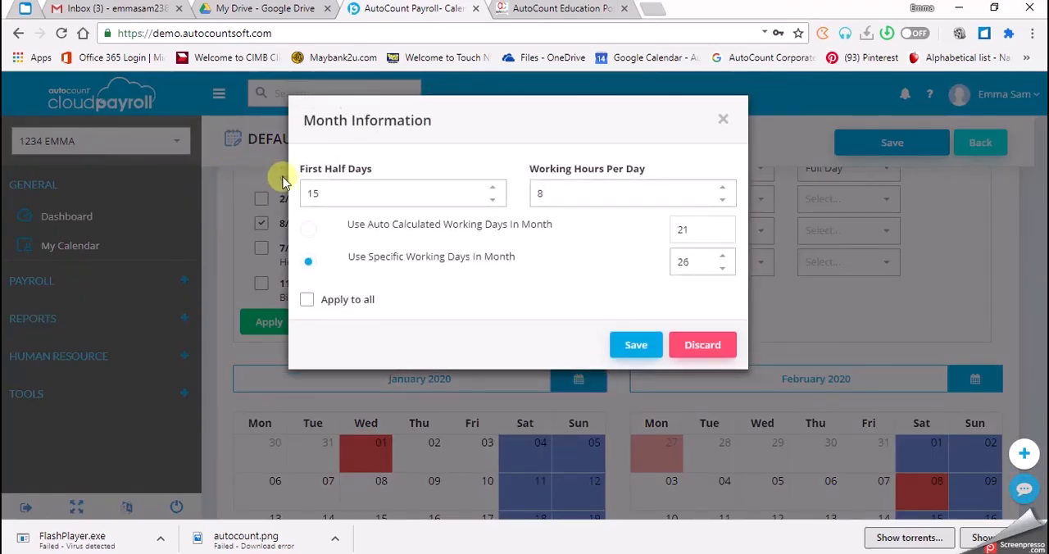
{"action": "left_click", "coordinate": [370, 189]}
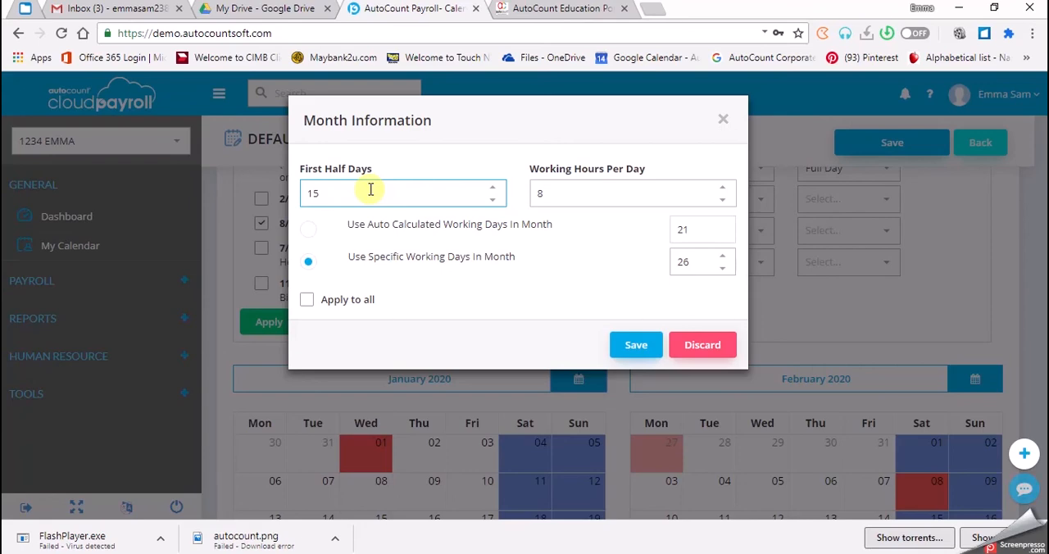
{"action": "left_click", "coordinate": [355, 182]}
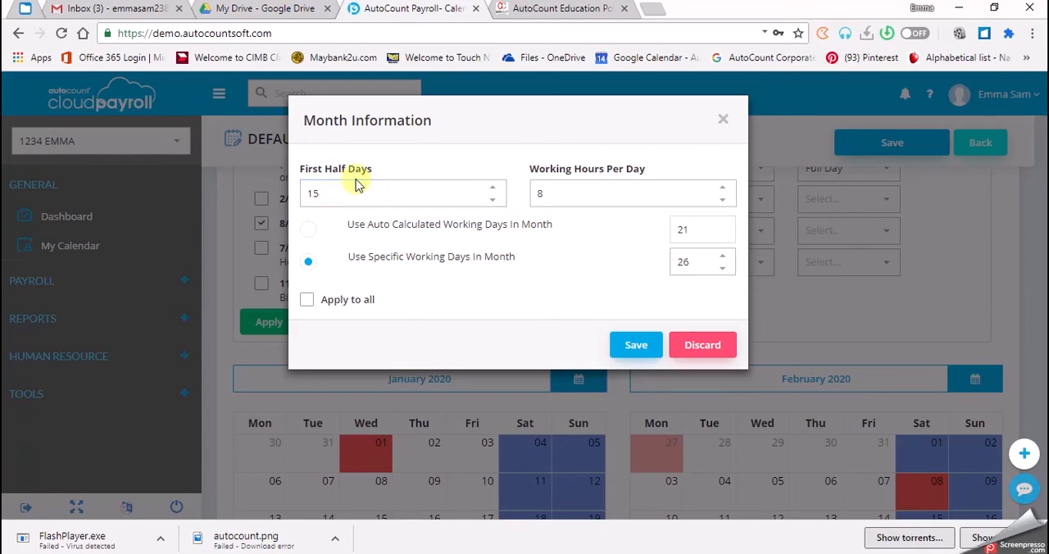
{"action": "left_click", "coordinate": [596, 197]}
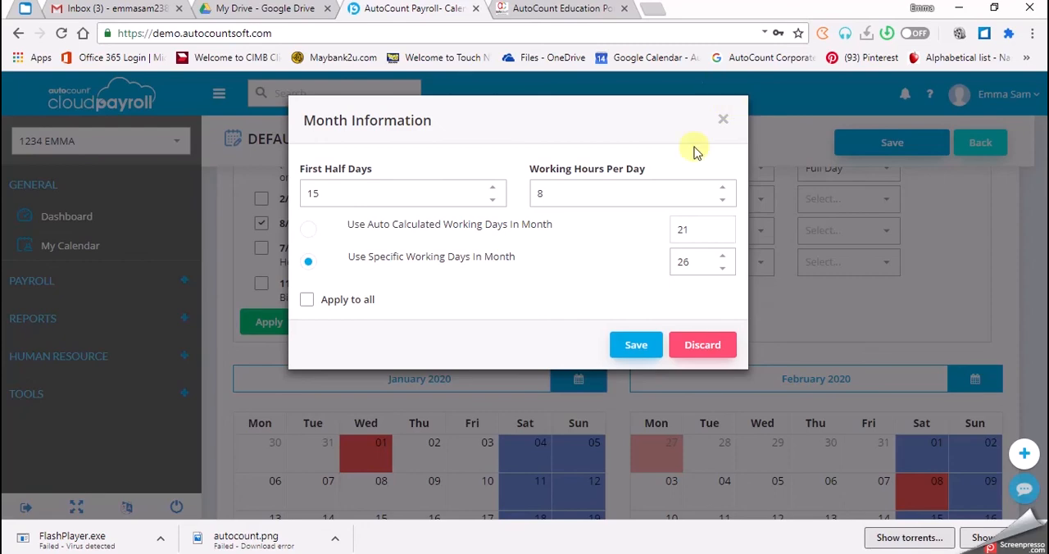
{"action": "left_click", "coordinate": [699, 231]}
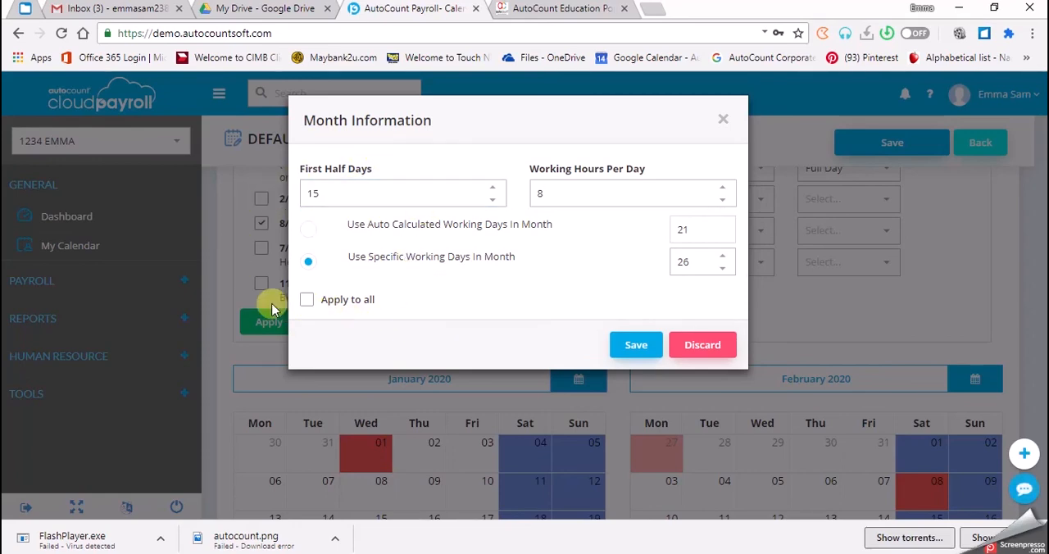
{"action": "left_click", "coordinate": [307, 303]}
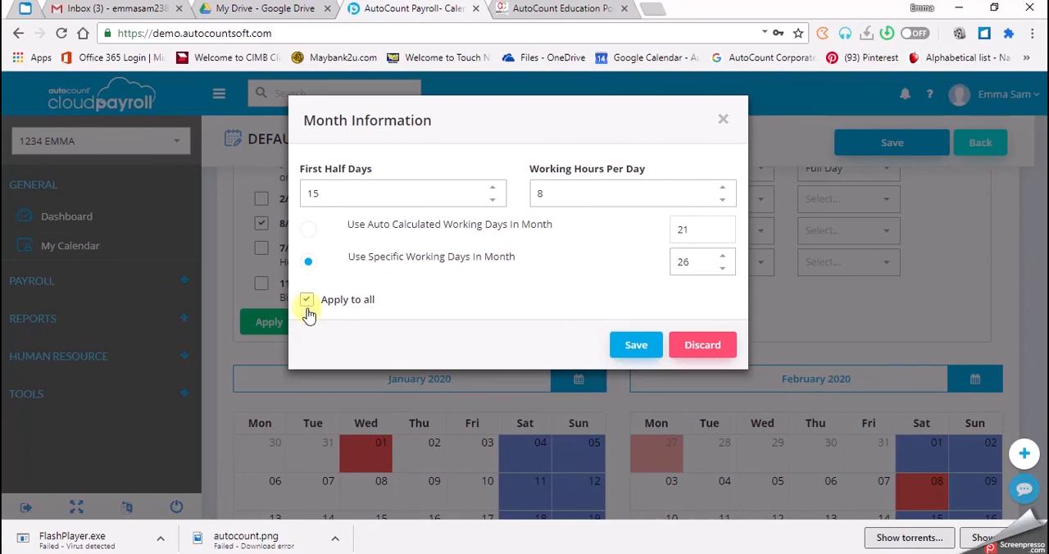
{"action": "left_click", "coordinate": [636, 350]}
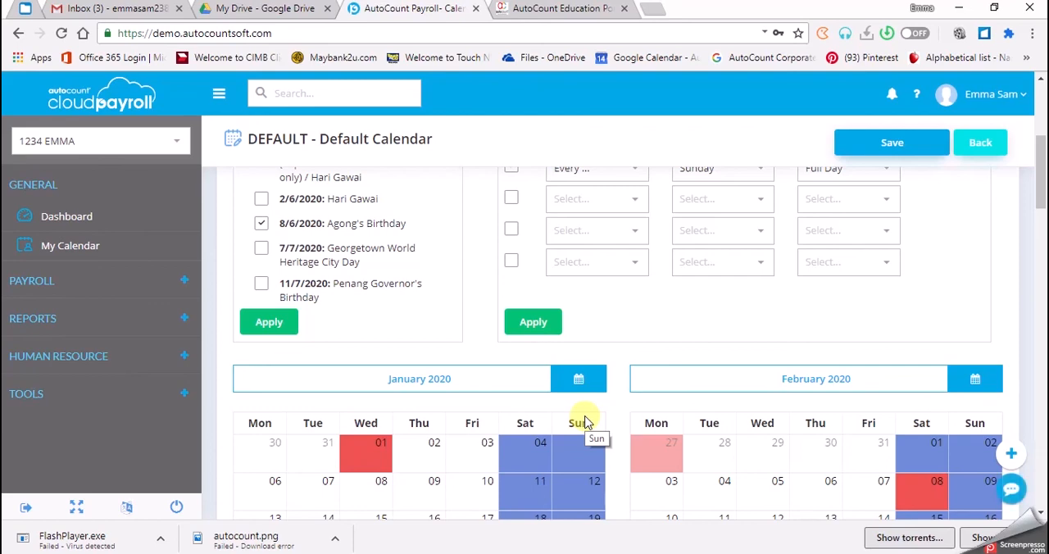
Save the updated default payroll calendar
{"action": "scroll", "coordinate": [893, 221], "scroll_direction": "up", "scroll_amount": 3}
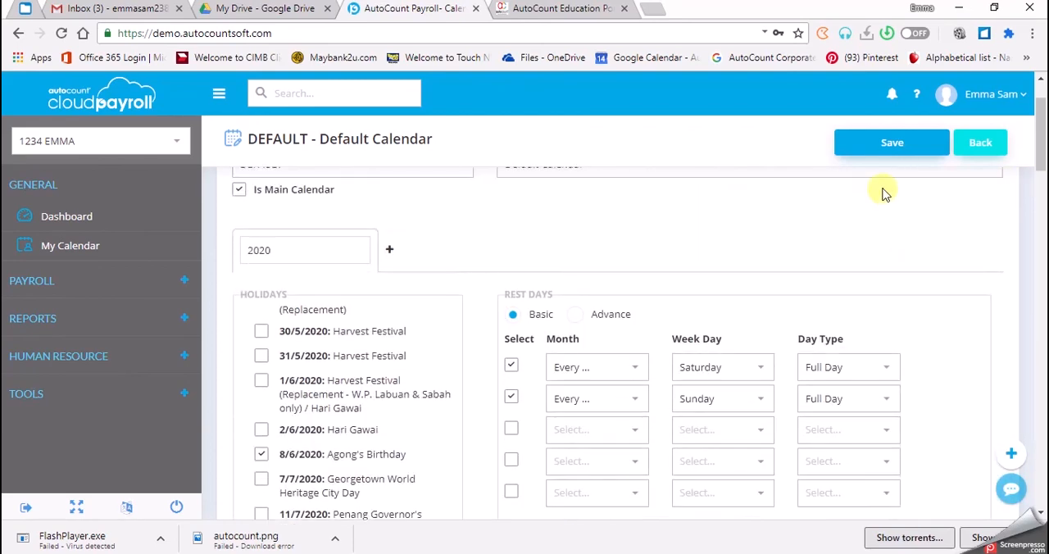
{"action": "left_click", "coordinate": [870, 141]}
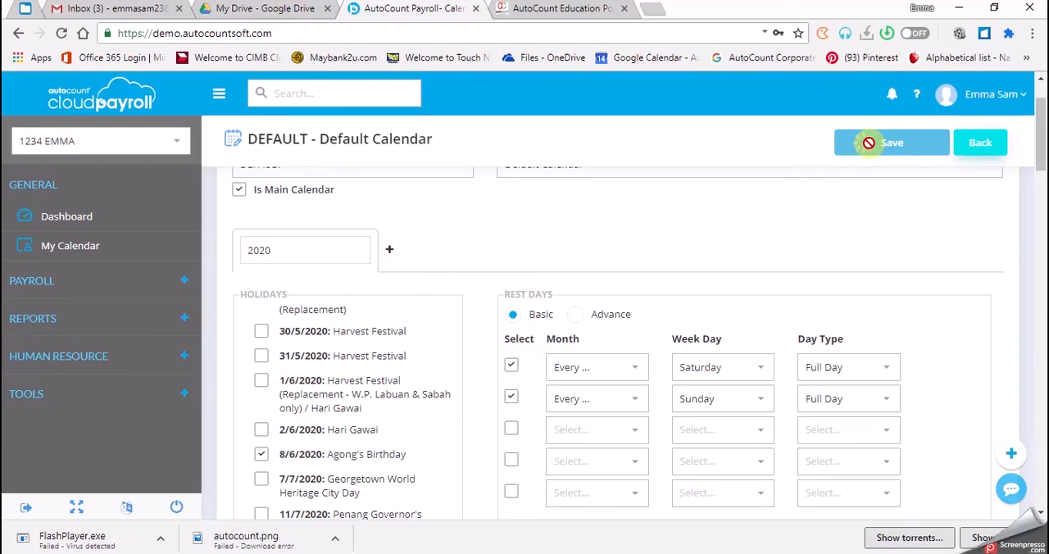
{"action": "left_click", "coordinate": [869, 143]}
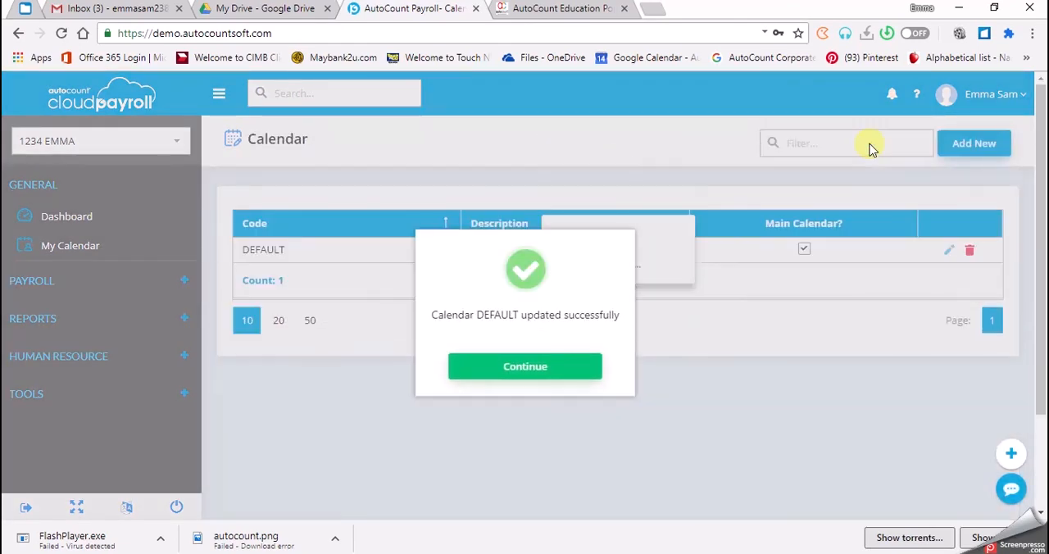